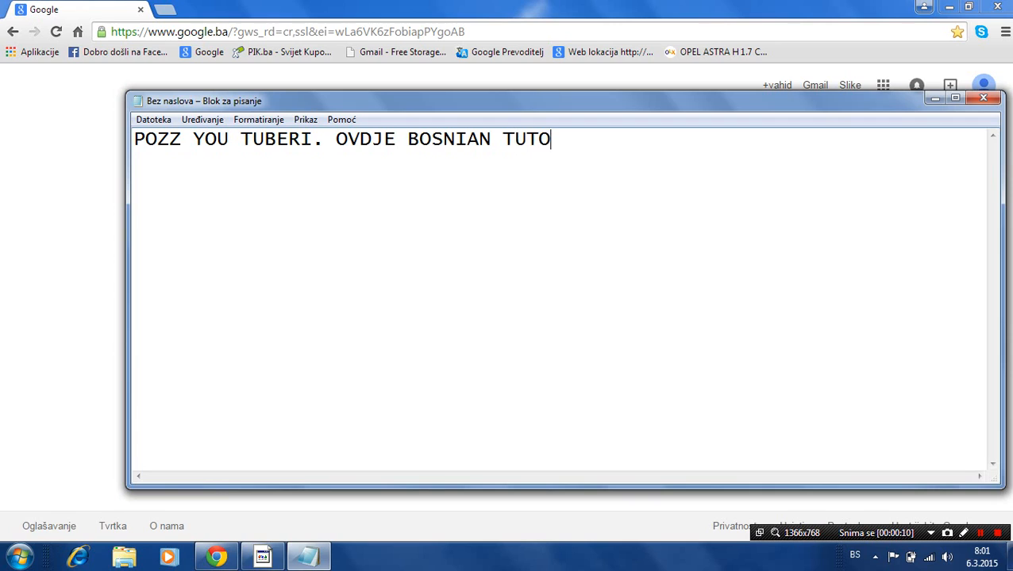
- Continue the greeting so it reads "BOSNIAN TUTORIALS I DANAS ĆU VAM POKAZATI KAKO DA SE RIJEŠITE DOSADNIH ADD-OVA U GOOGLE CHROME"
{"action": "type", "text": "S"}
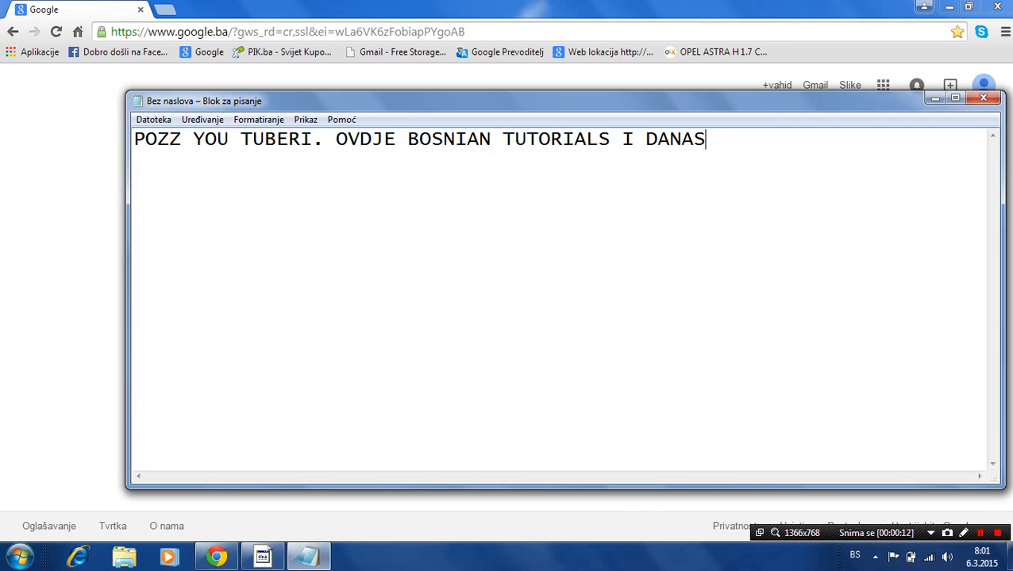
{"action": "type", "text": " ĆU VAM "}
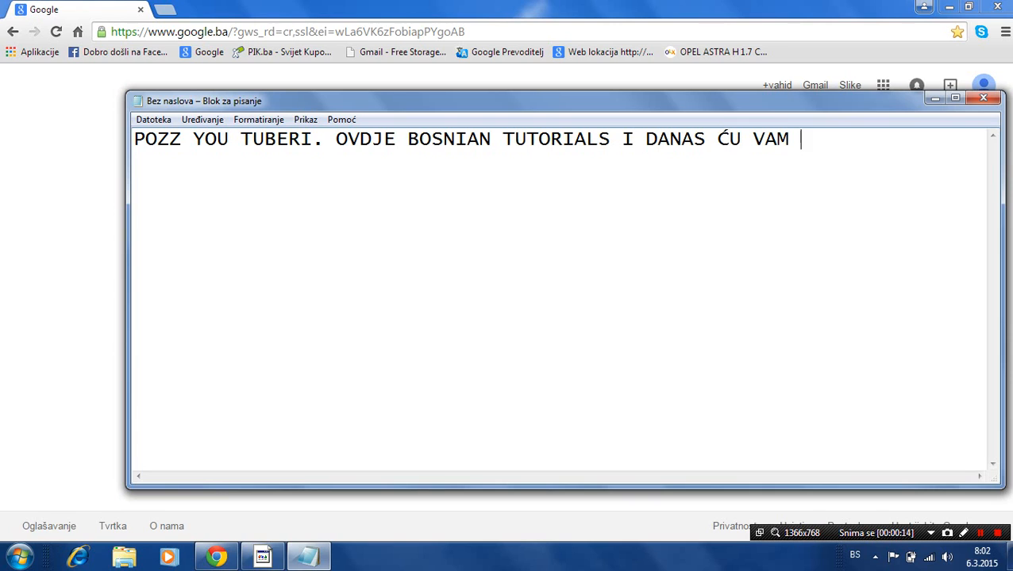
{"action": "type", "text": "POKAZAT"}
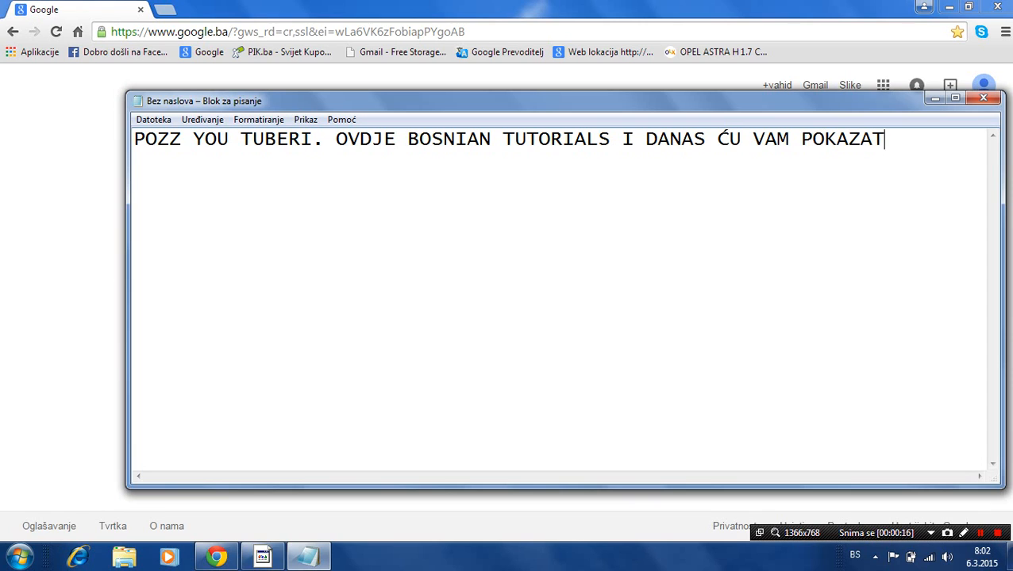
{"action": "type", "text": "I KAKO DA S"}
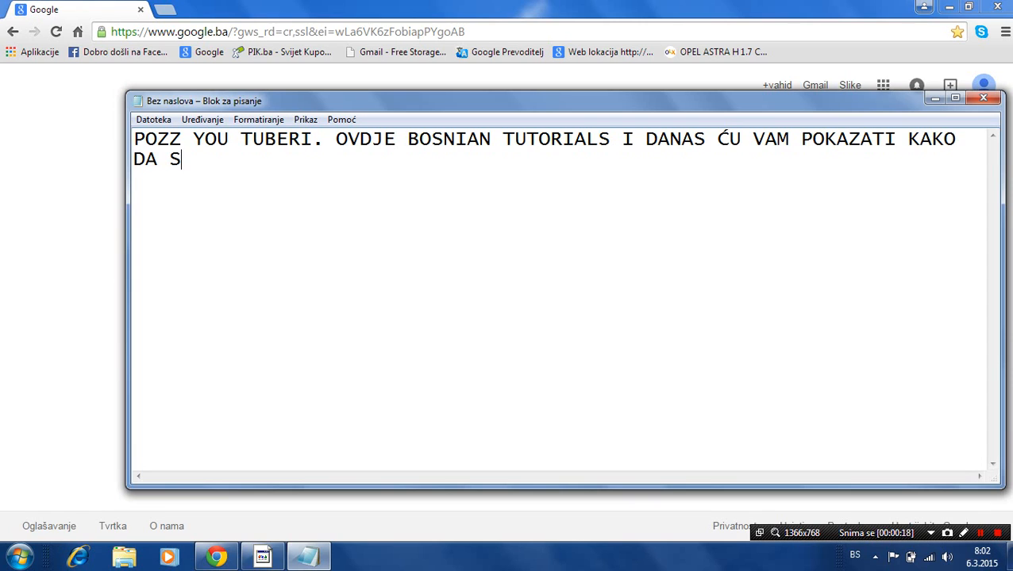
{"action": "type", "text": "E RIJEŠI"}
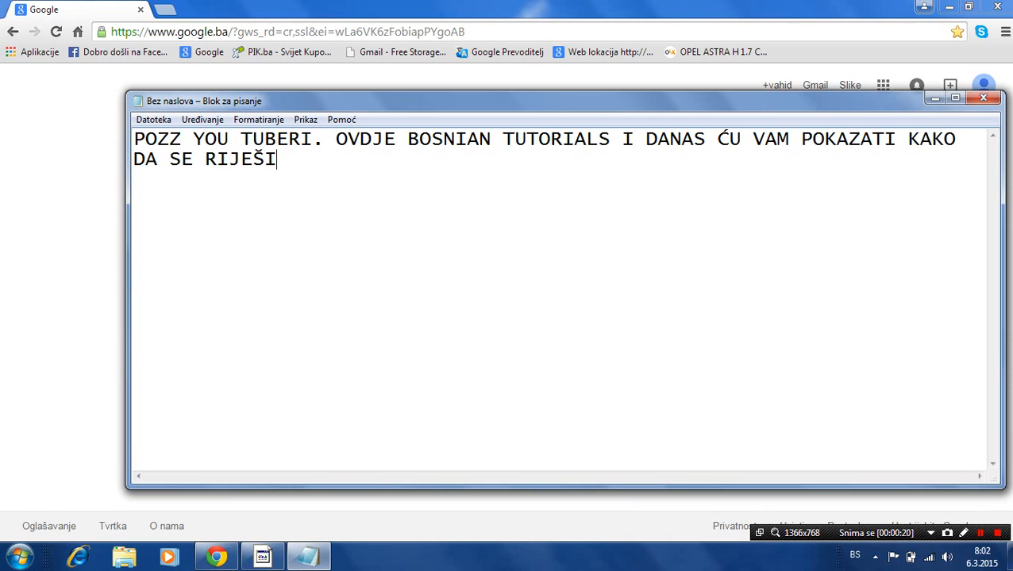
{"action": "type", "text": "TE DOSAD"}
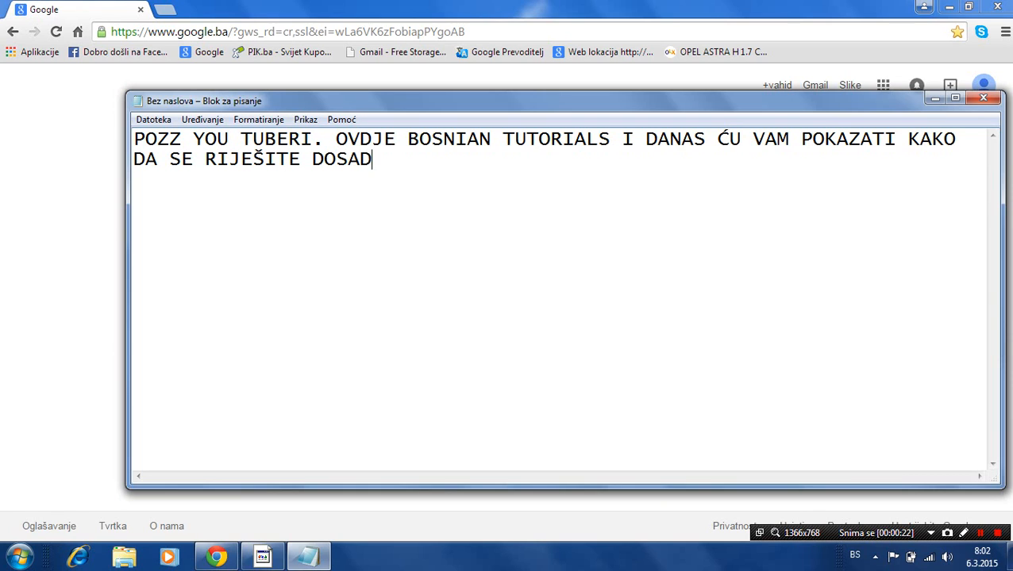
{"action": "type", "text": "NIH ADD-O"}
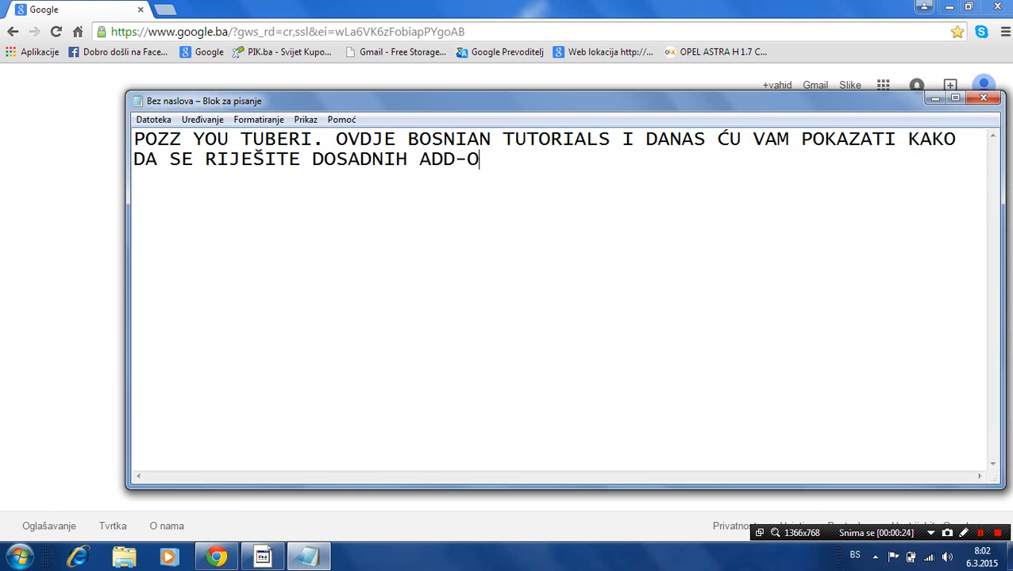
{"action": "type", "text": "VA U GOOG"}
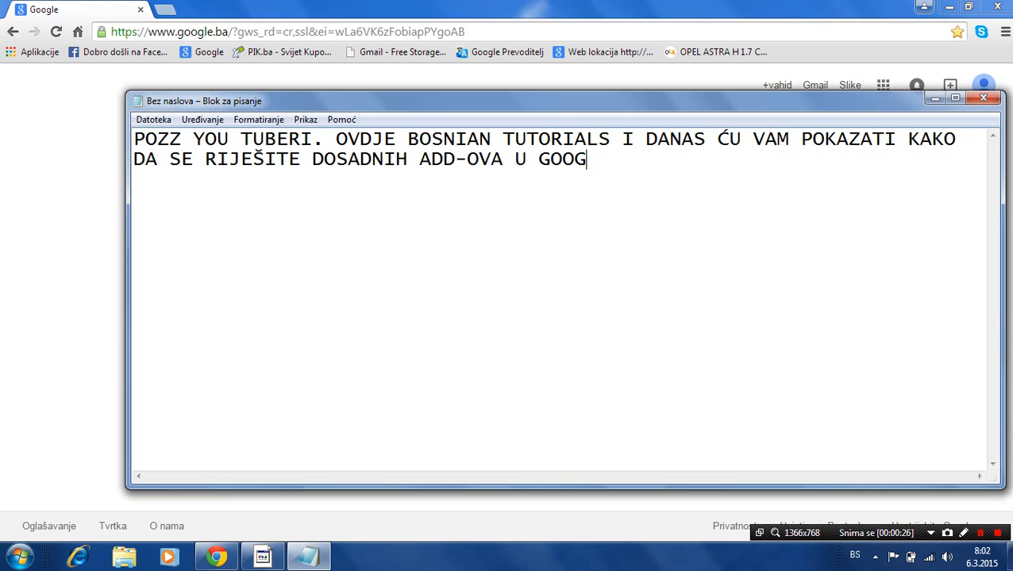
{"action": "type", "text": "LE CHROME"}
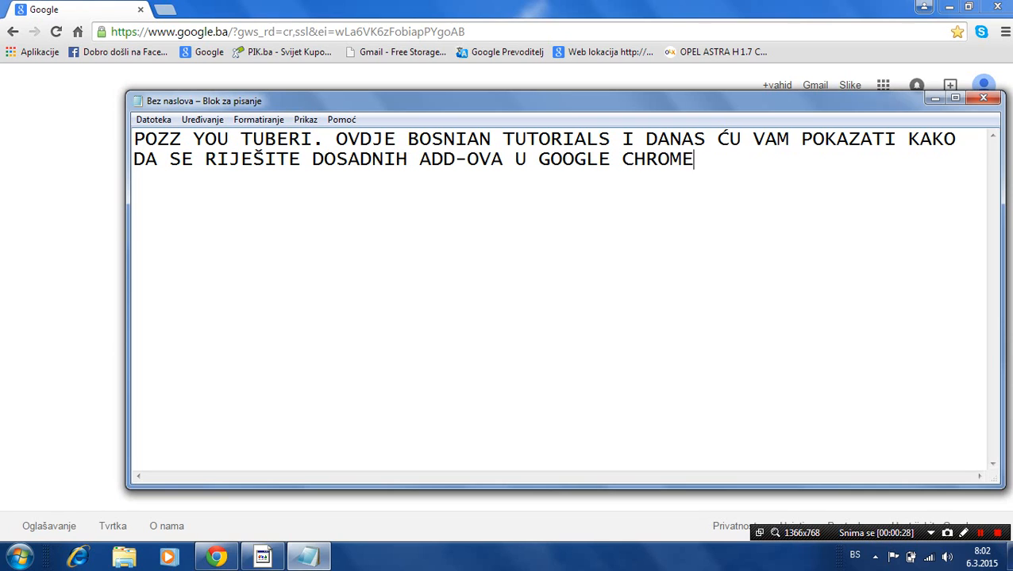
- End the introduction with ". PA ZATO ME PRATITE!:D"
{"action": "type", "text": ". PA ZATO ME RATI"}
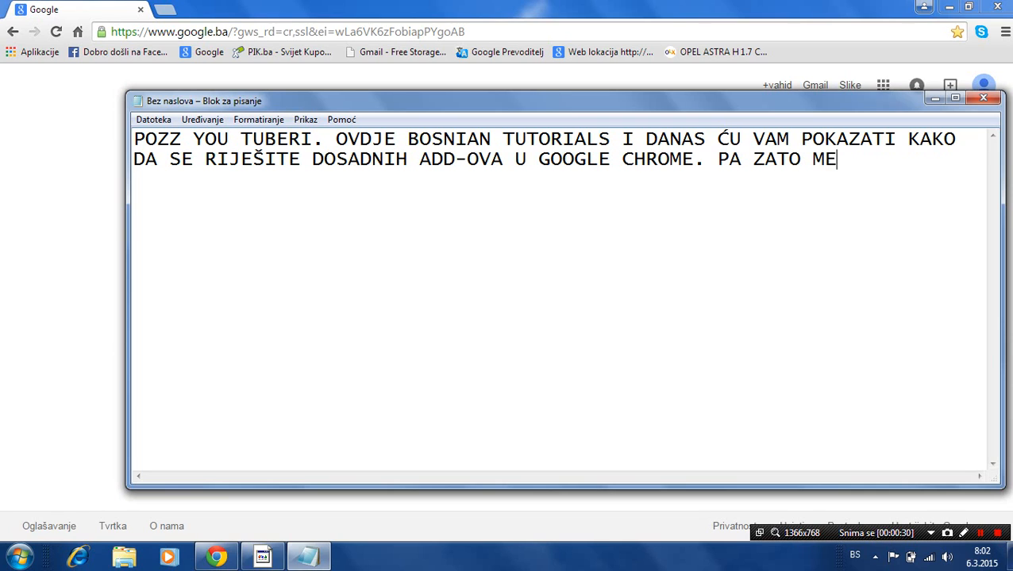
{"action": "key", "text": "BackSpace"}
{"action": "key", "text": "BackSpace"}
{"action": "key", "text": "BackSpace"}
{"action": "key", "text": "BackSpace"}
{"action": "type", "text": "PRATIE"}
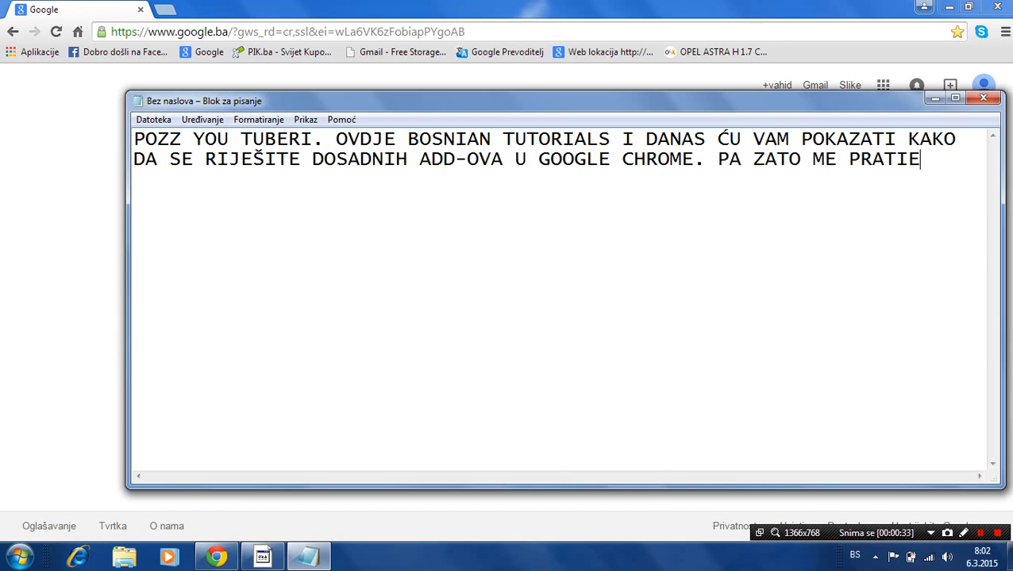
{"action": "key", "text": "BackSpace"}
{"action": "key", "text": "BackSpace"}
{"action": "key", "text": "BackSpace"}
{"action": "type", "text": "TE!:D  "}
- Below the introduction, after a blank line, write "1. OTIĐITE NA GOOGLE I UKUCAJTE ADDBLOCK"
{"action": "type", "text": "1"}
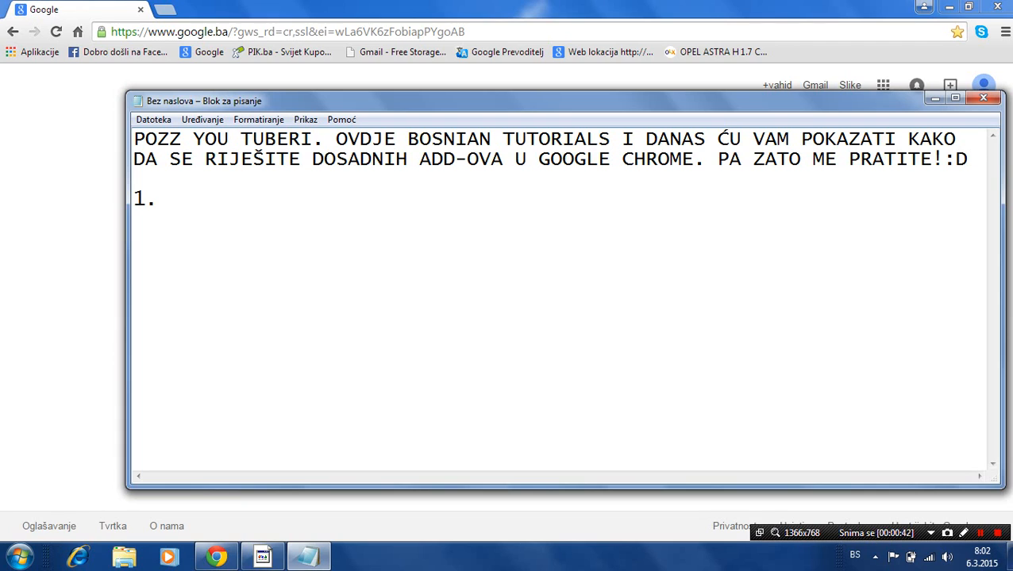
{"action": "type", "text": ". OTIĐIT"}
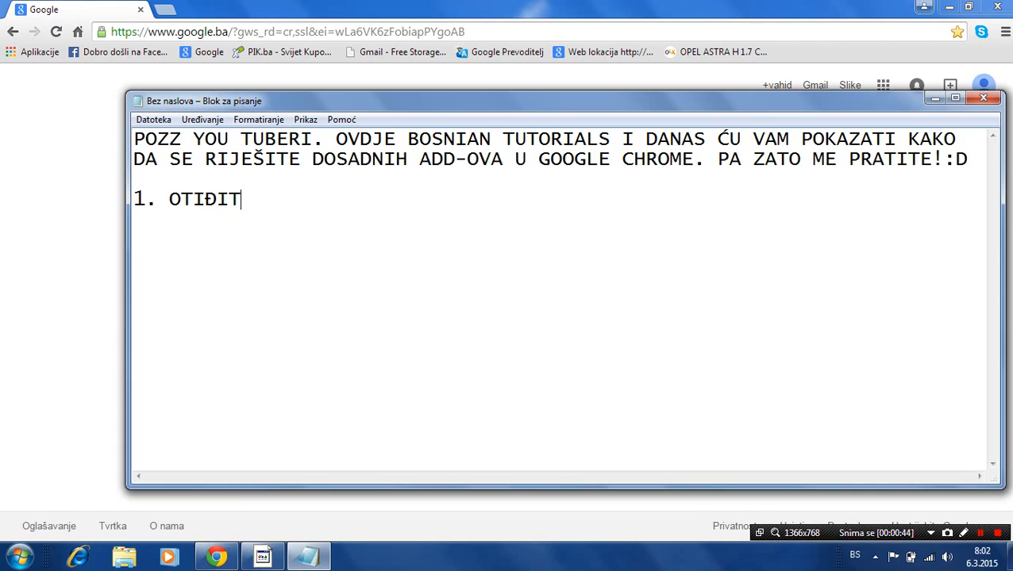
{"action": "type", "text": "E NA GOOGLE I"}
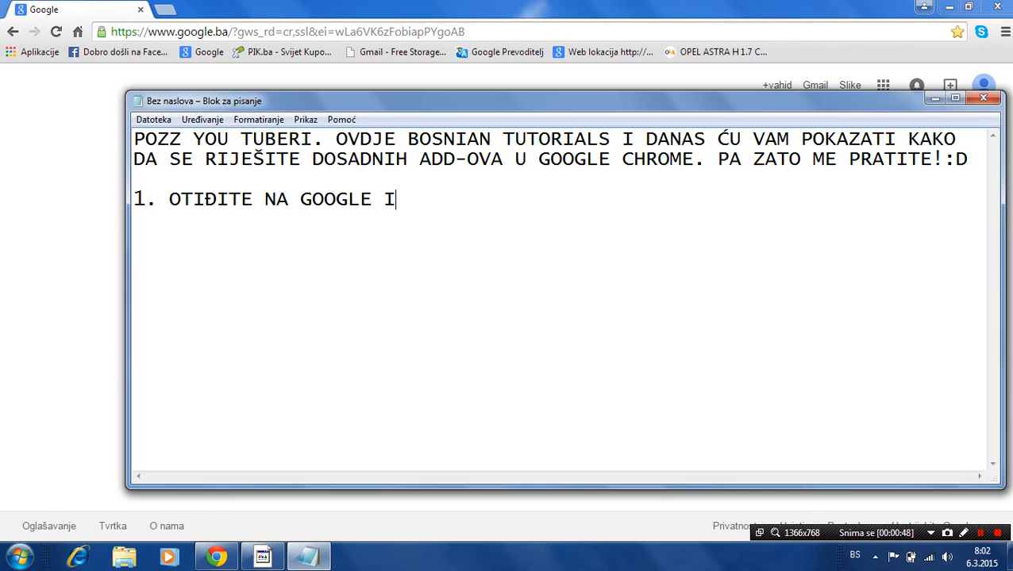
{"action": "type", "text": " UKUCAJ"}
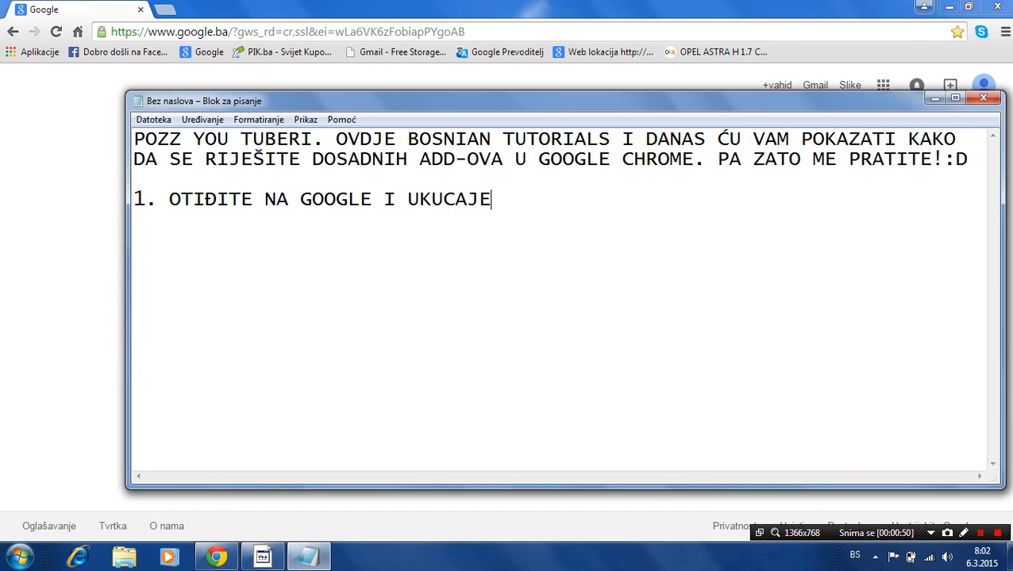
{"action": "type", "text": "TE ADDBLOCK"}
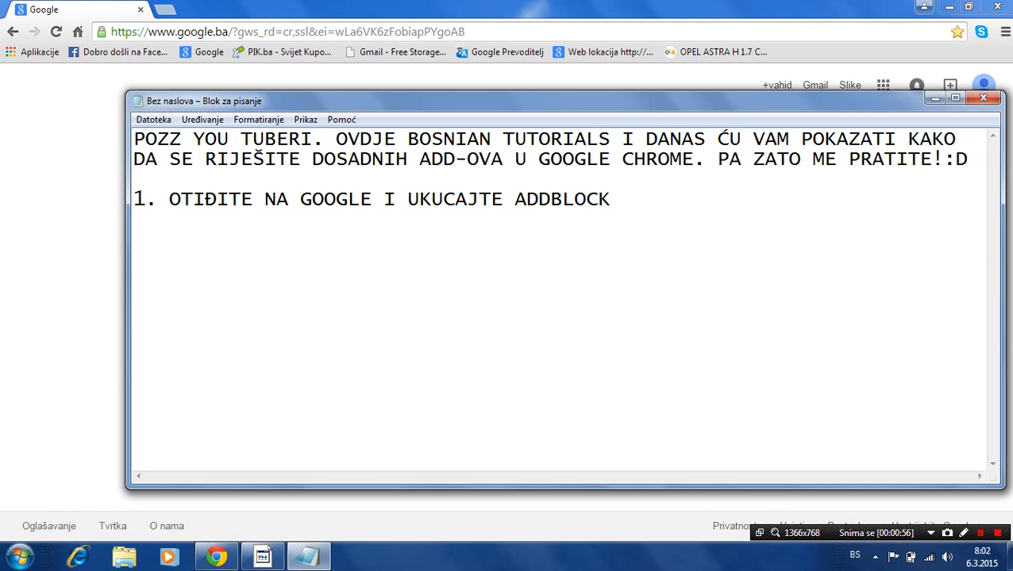
- Switch to Chrome and search Google for "Addblockck"
{"action": "left_click", "coordinate": [4, 220]}
{"action": "left_click", "coordinate": [305, 306]}
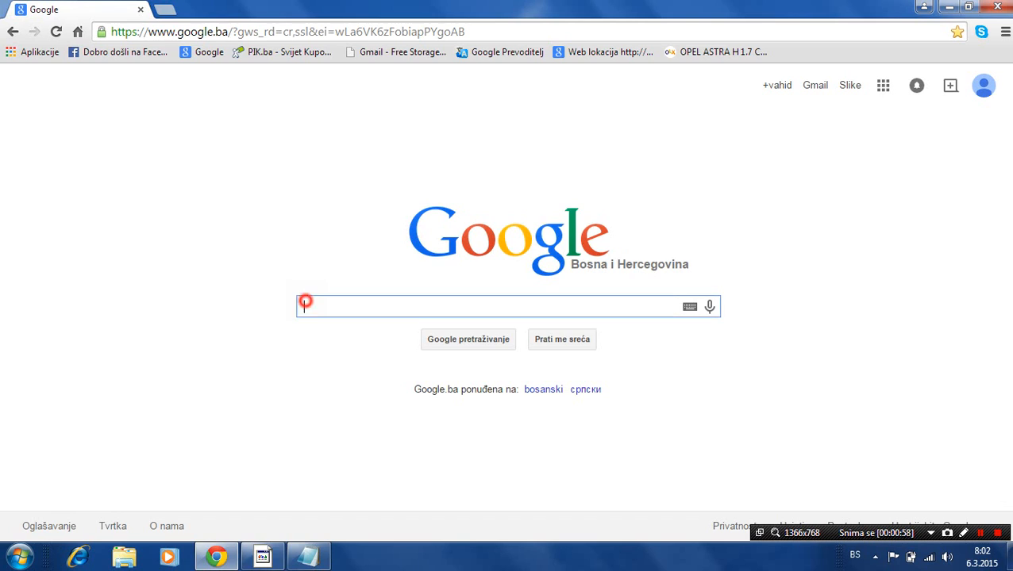
{"action": "type", "text": "Add"}
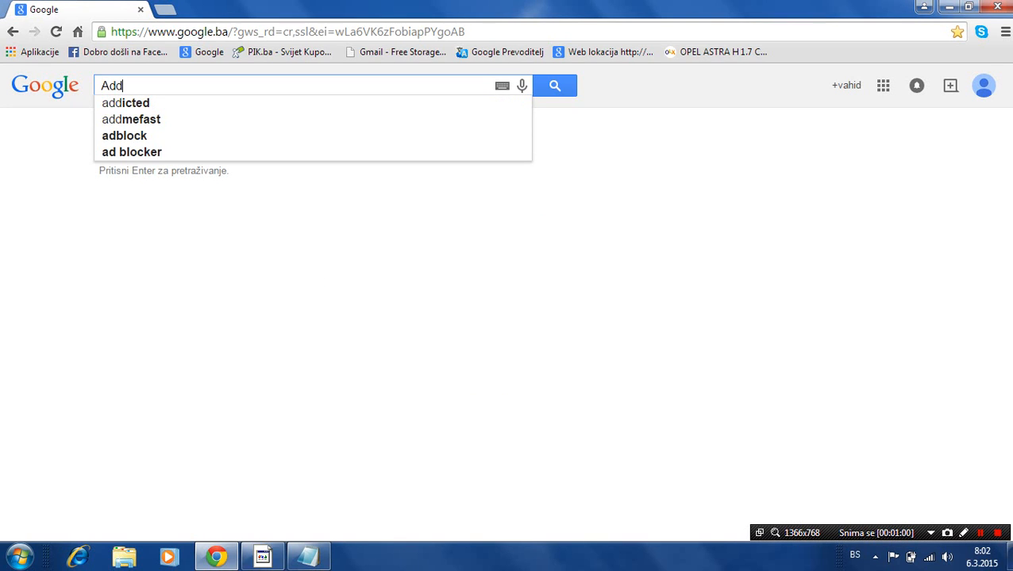
{"action": "type", "text": "blo"}
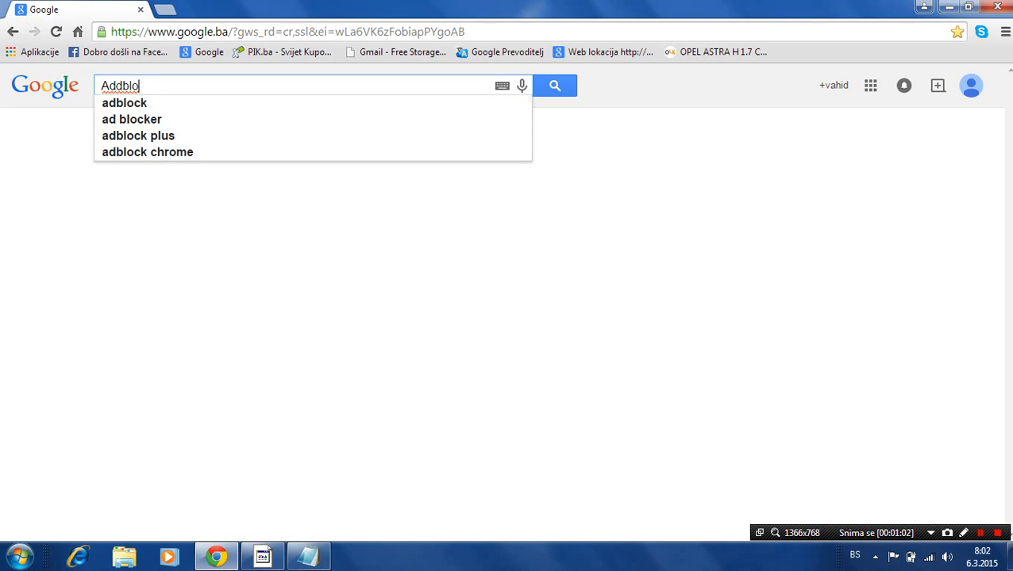
{"action": "type", "text": "ck"}
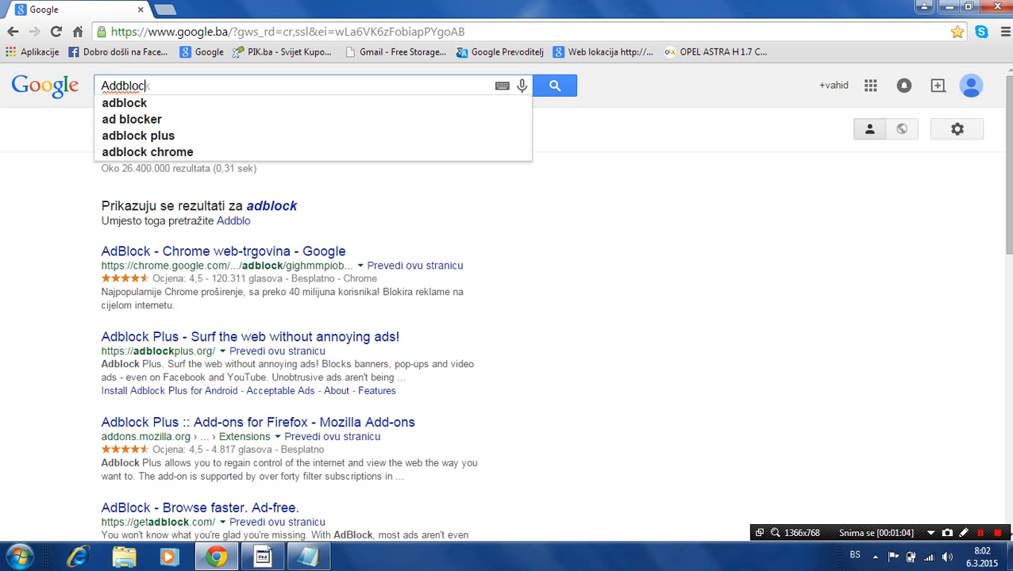
{"action": "type", "text": "ck"}
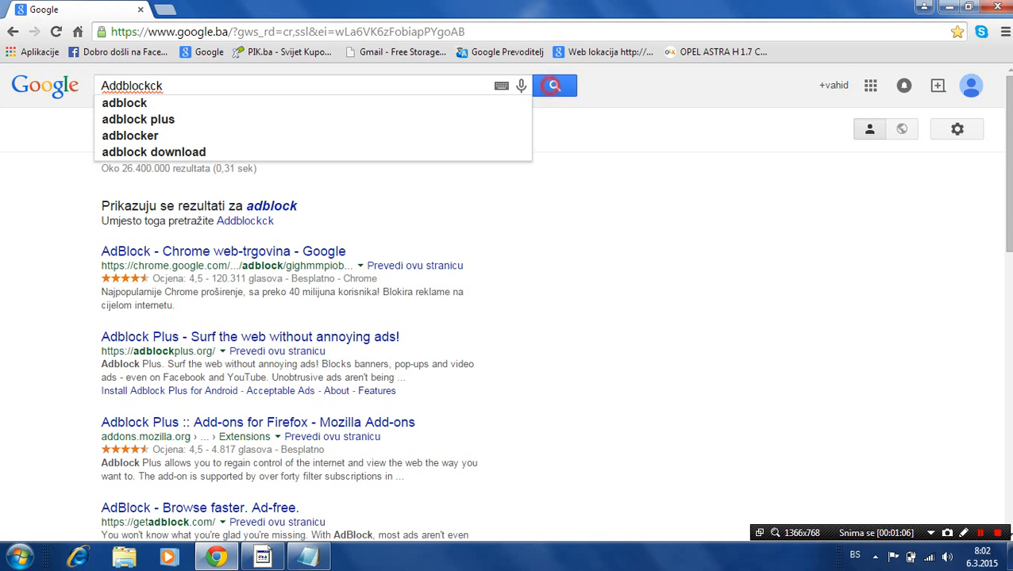
{"action": "key", "text": "Return"}
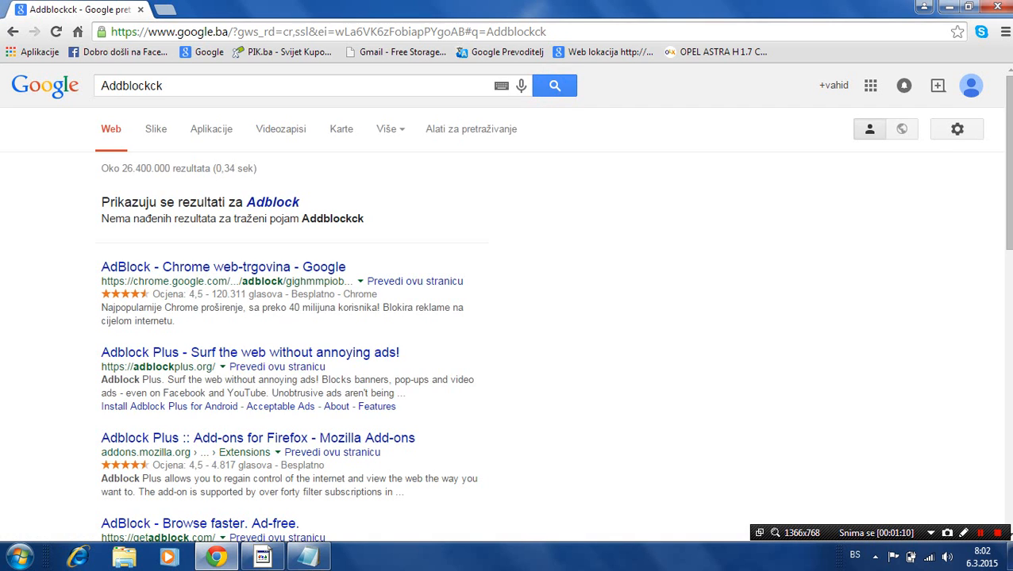
- Use the suggested spelling "Adblock" and open the "AdBlock - Chrome web-trgovina" search result
{"action": "left_click", "coordinate": [277, 202]}
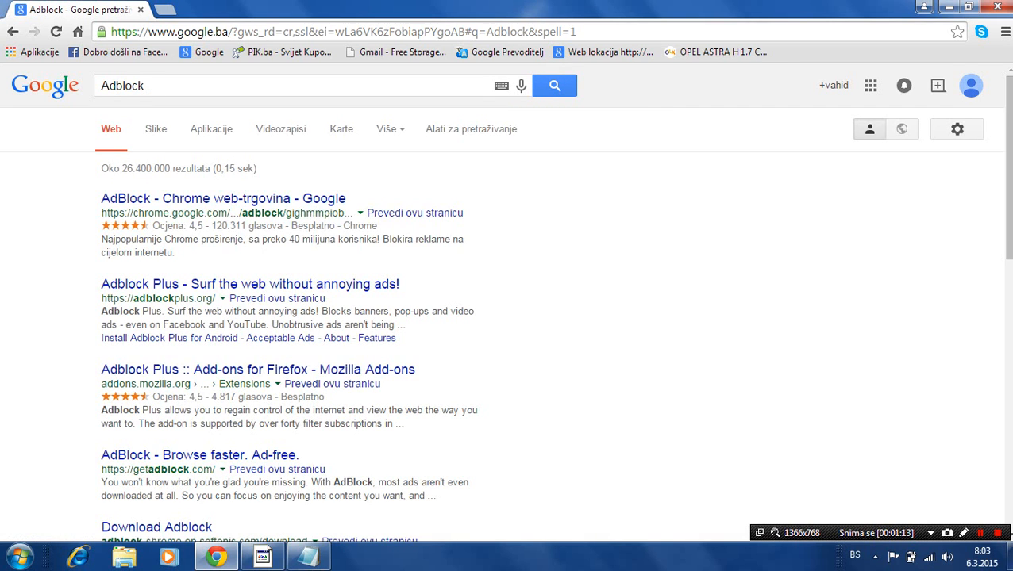
{"action": "left_click", "coordinate": [242, 198]}
- Back in Notepad, extend the first instruction with "I OTVORITE PRVU STRANICU" and begin a new line
{"action": "left_click", "coordinate": [309, 557]}
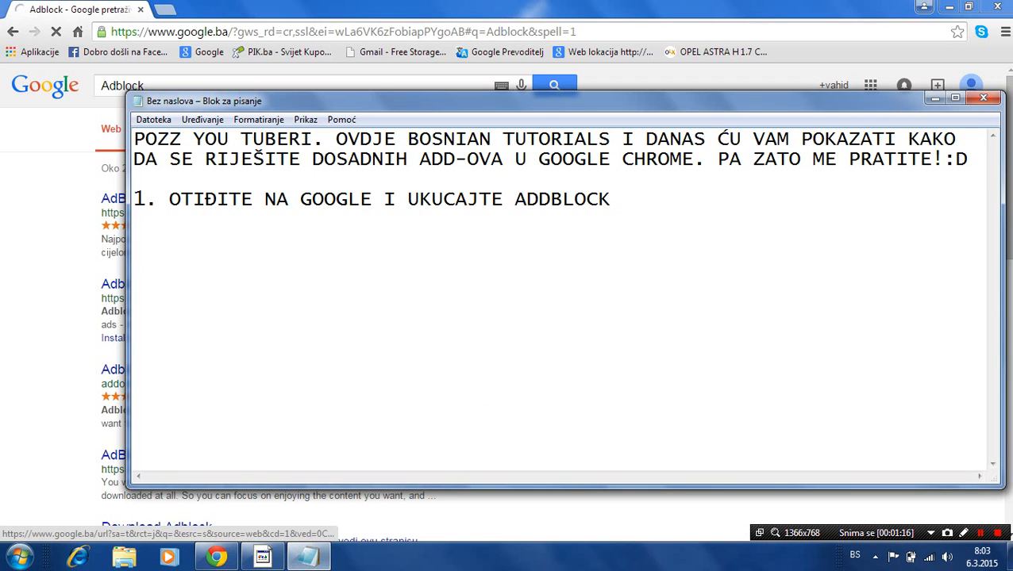
{"action": "type", "text": "i ot"}
{"action": "key", "text": "BackSpace"}
{"action": "key", "text": "BackSpace"}
{"action": "key", "text": "BackSpace"}
{"action": "key", "text": "BackSpace"}
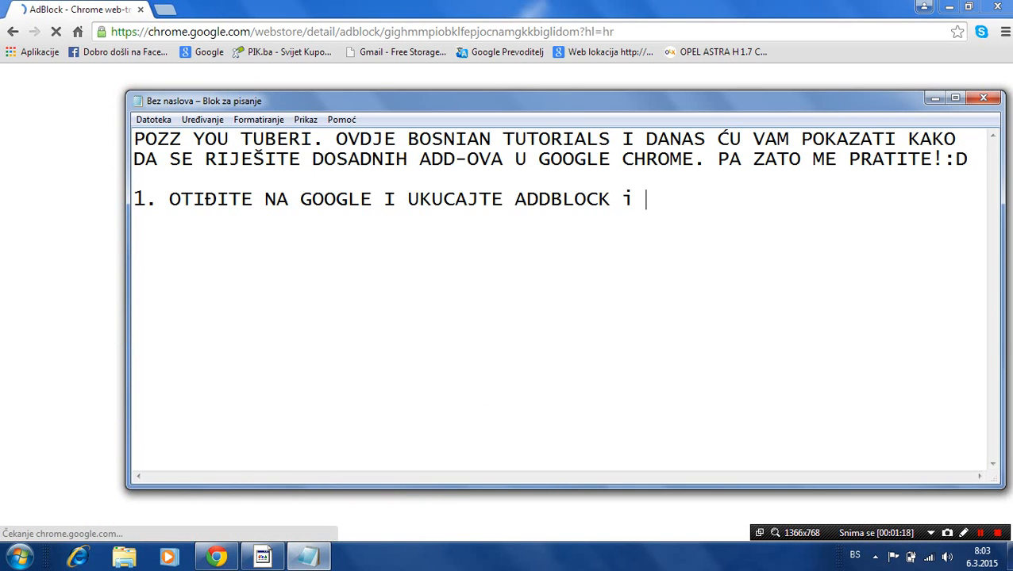
{"action": "type", "text": "I OTO"}
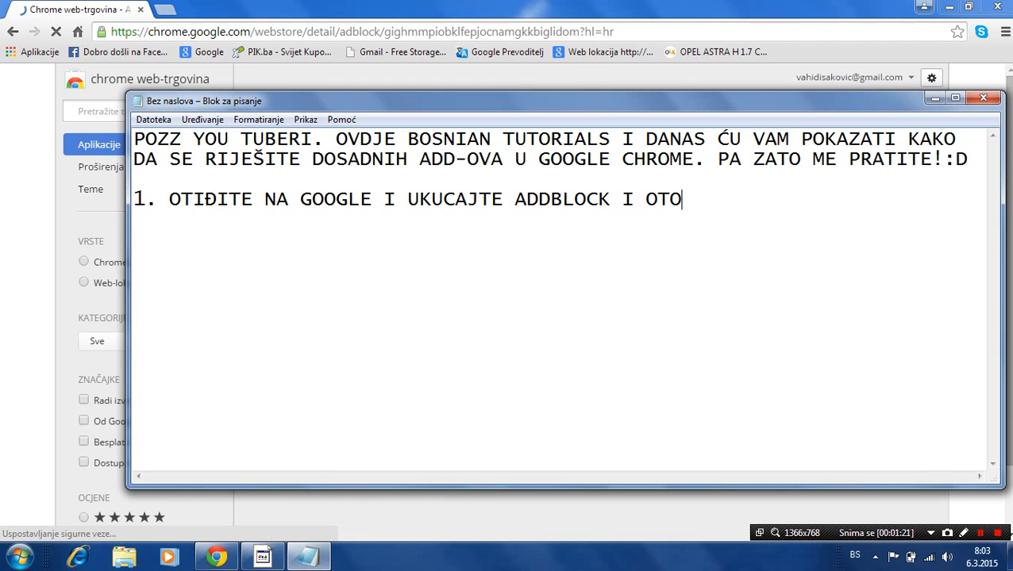
{"action": "key", "text": "BackSpace"}
{"action": "type", "text": "VORITE P"}
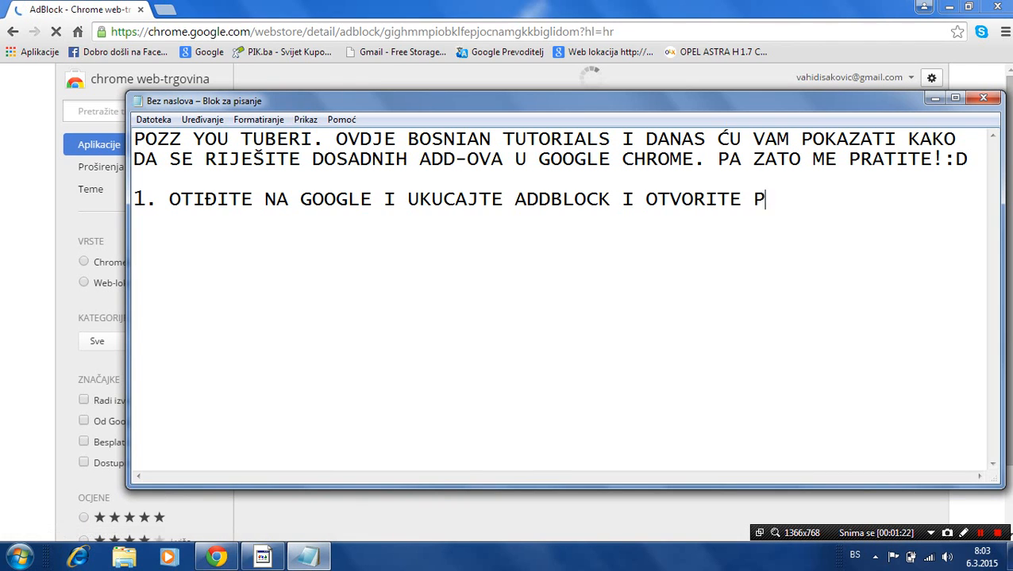
{"action": "type", "text": "RVU STRANI"}
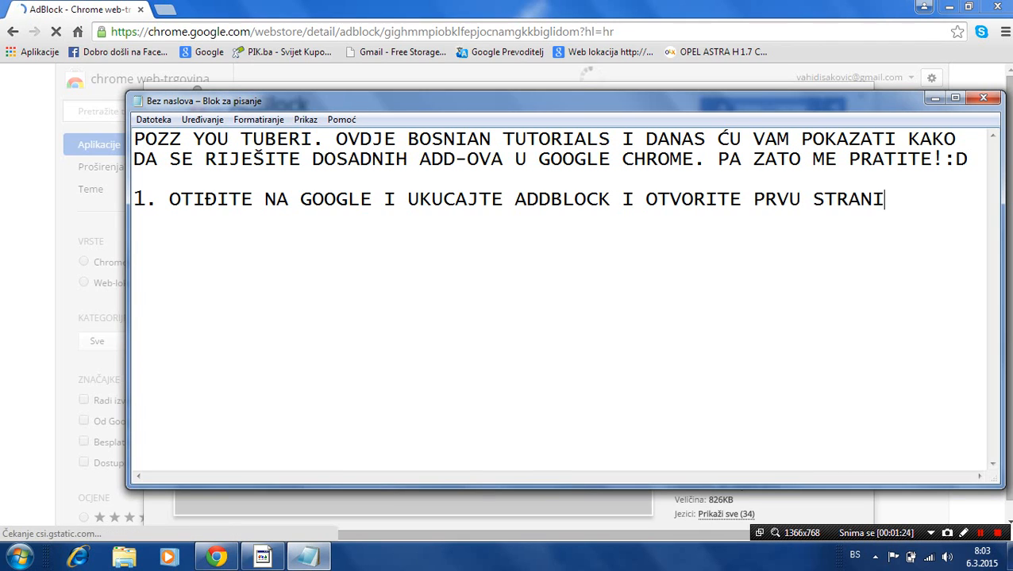
{"action": "type", "text": "CU"}
{"action": "key", "text": "Return"}
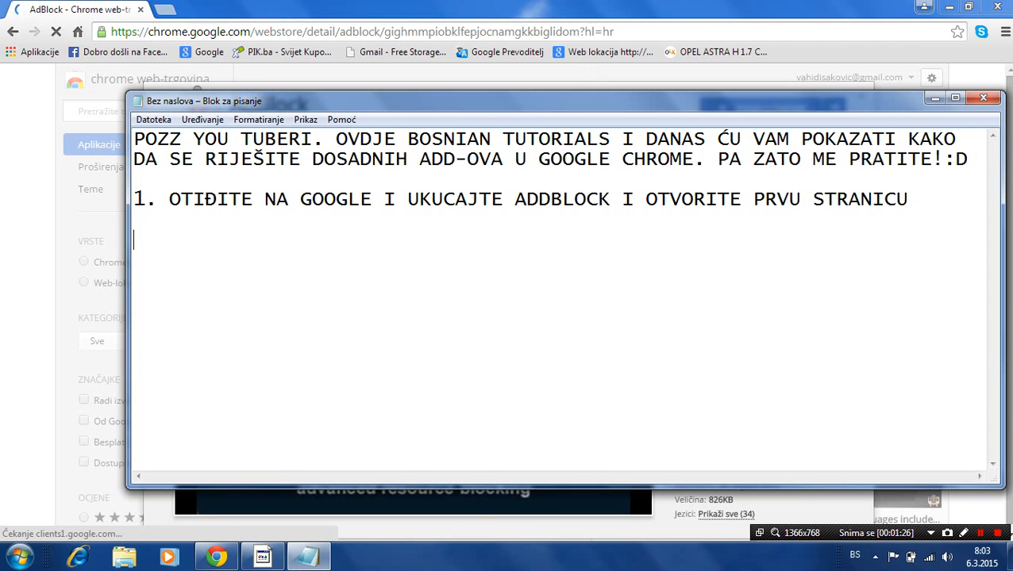
- Start item "2." after a blank line and move the Notepad window down to uncover the AdBlock page header
{"action": "key", "text": "Return"}
{"action": "type", "text": "2."}
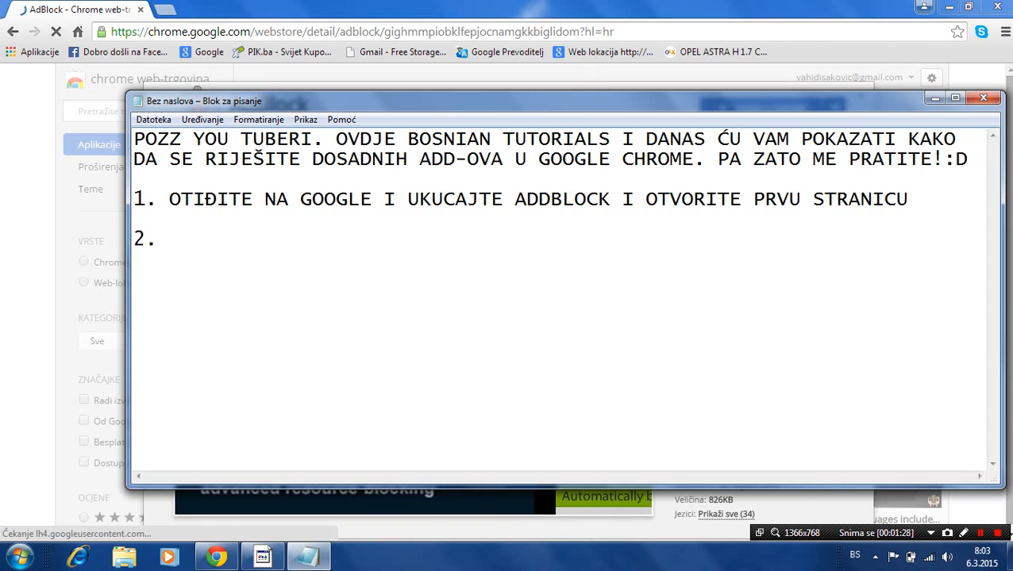
{"action": "left_click_drag", "start_coordinate": [475, 101], "coordinate": [491, 222]}
- Write "ZATIM ĆE VAM OTVORIT NEKI PROZOR I" as the beginning of instruction 2
{"action": "type", "text": "ZA"}
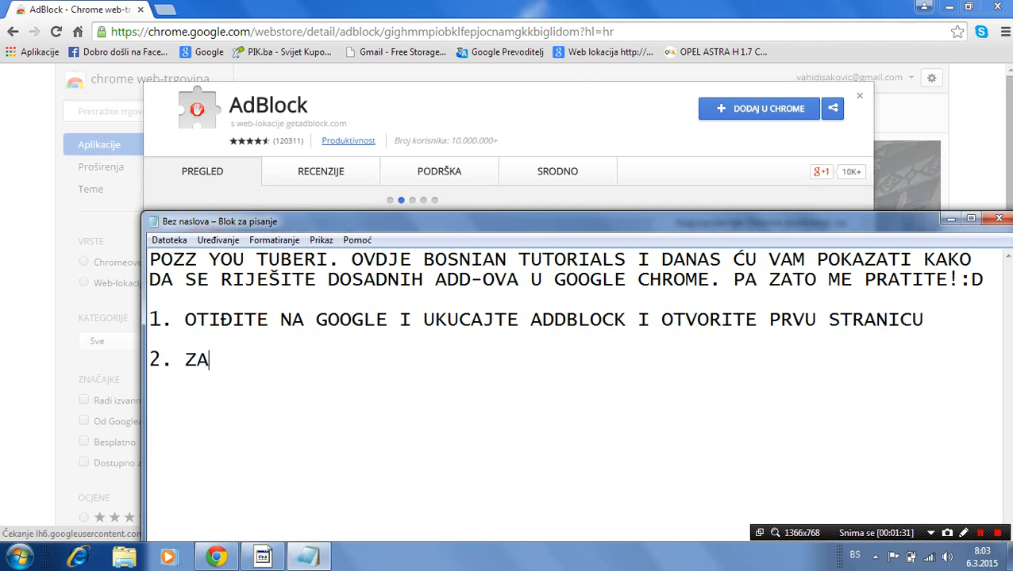
{"action": "type", "text": "TIM ĆE VAM "}
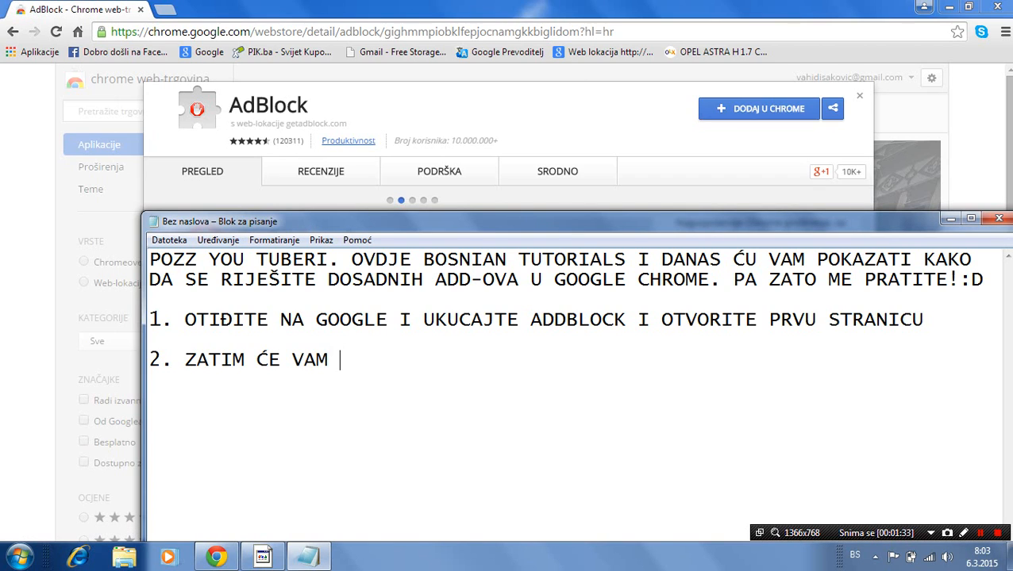
{"action": "type", "text": "OTVORIT NEKI"}
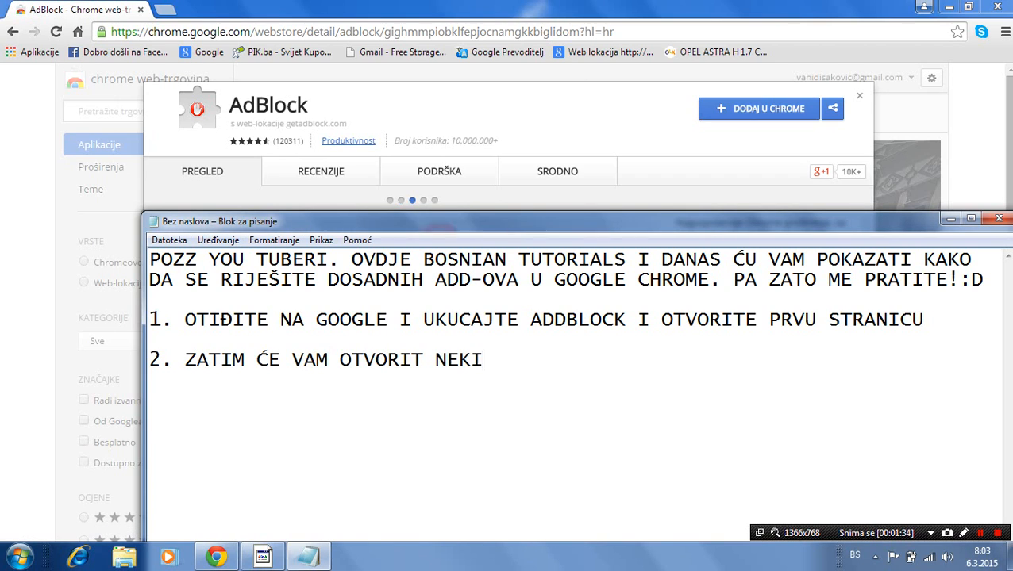
{"action": "type", "text": " PROZOR"}
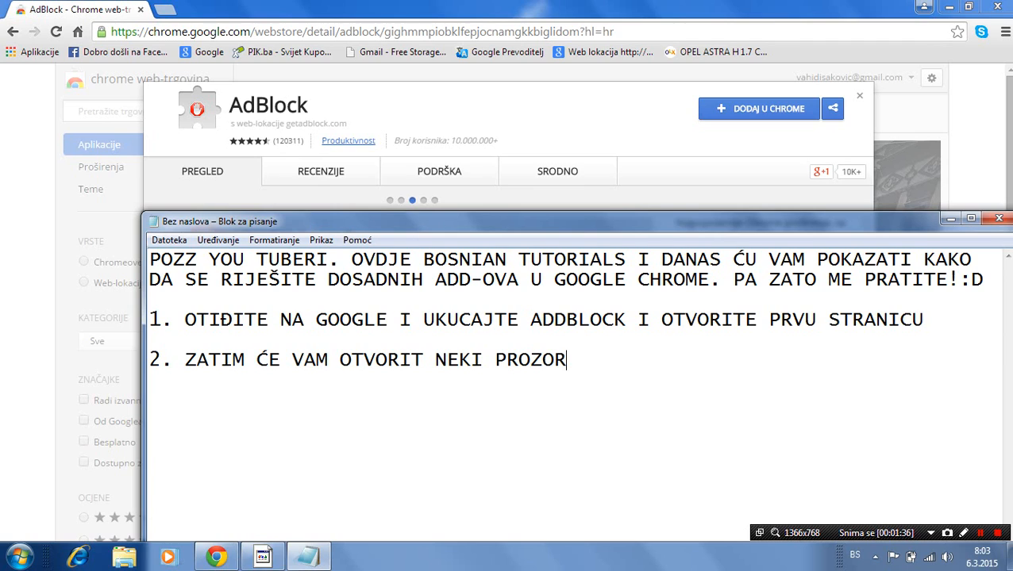
{"action": "type", "text": " I KLIKNIT"}
{"action": "key", "text": "BackSpace"}
{"action": "key", "text": "BackSpace"}
{"action": "key", "text": "BackSpace"}
{"action": "key", "text": "BackSpace"}
{"action": "key", "text": "BackSpace"}
{"action": "key", "text": "BackSpace"}
{"action": "key", "text": "BackSpace"}
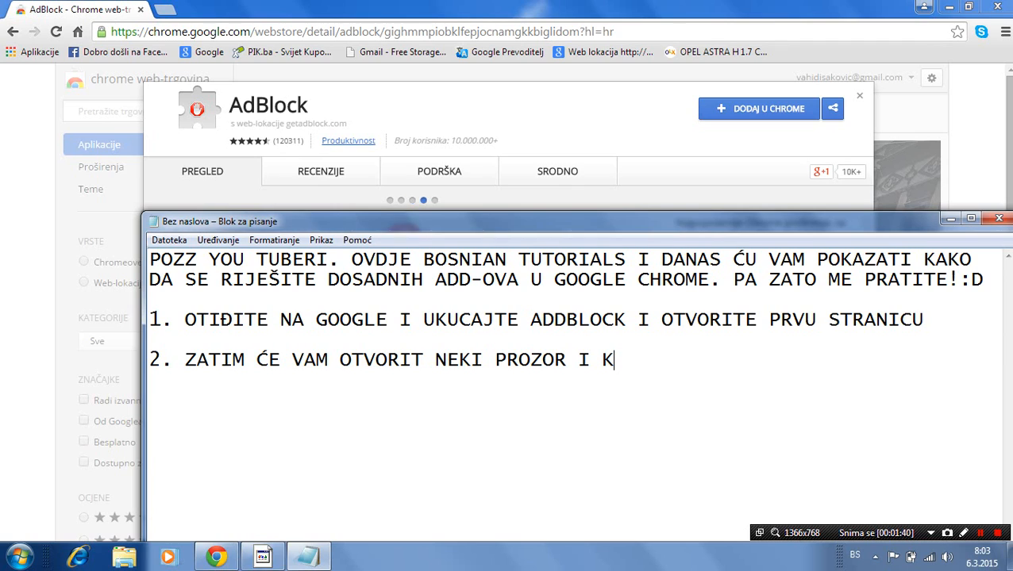
- Continue instruction 2 with "ONDA KADA OTVORI KLIKNITE GORE" and, on the following line, "DODAJ U CHROME" in quotation marks
{"action": "type", "text": "ONDA"}
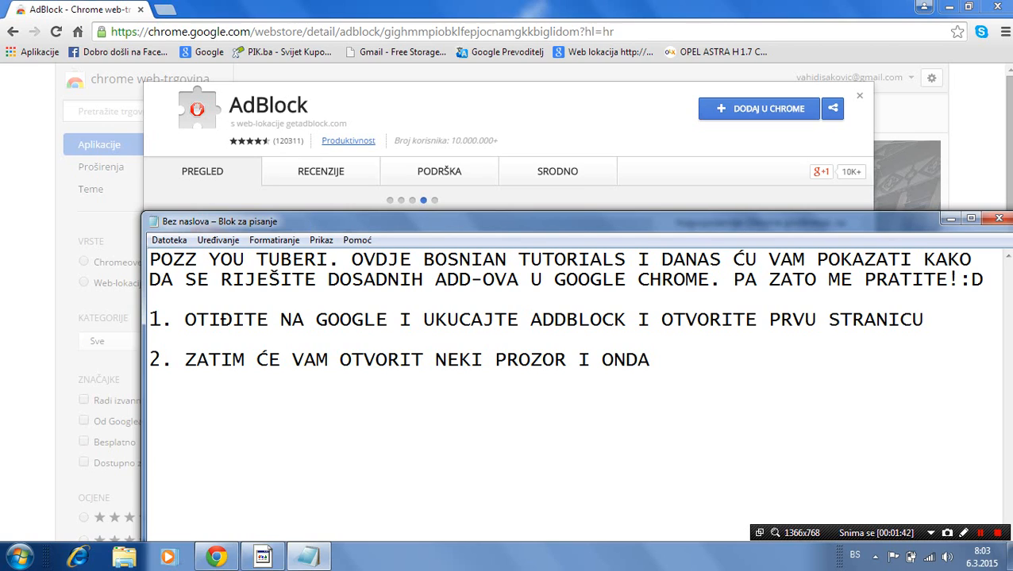
{"action": "type", "text": " KADA OTVORI "}
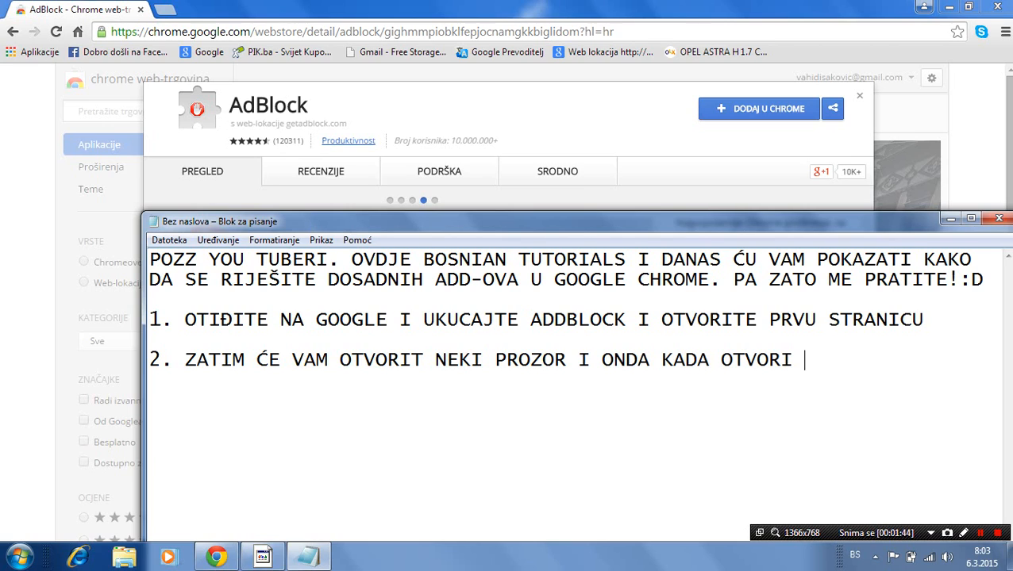
{"action": "type", "text": "KLIKNITE GO"}
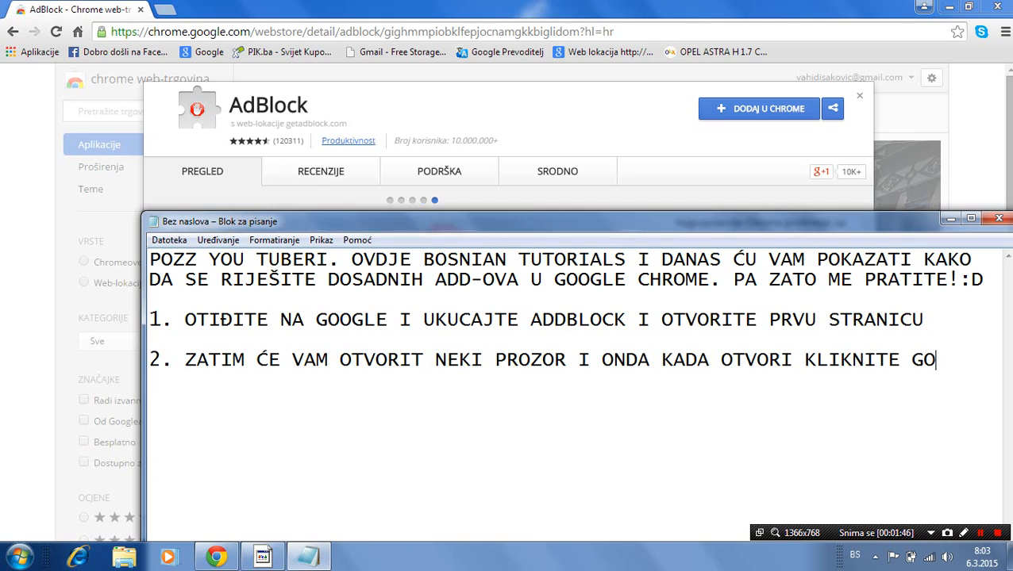
{"action": "type", "text": "RE "}
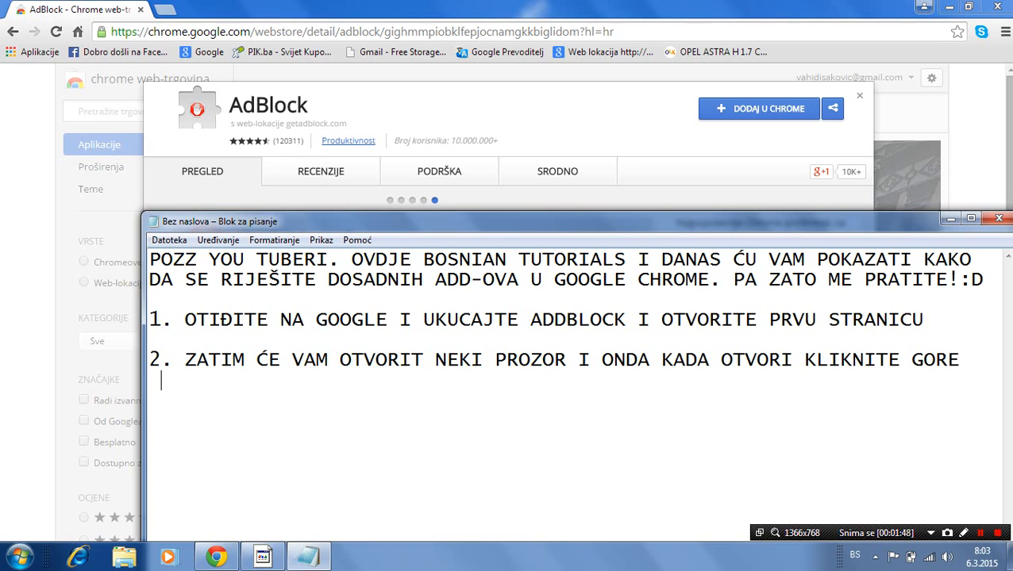
{"action": "type", "text": "\"DODAJ U"}
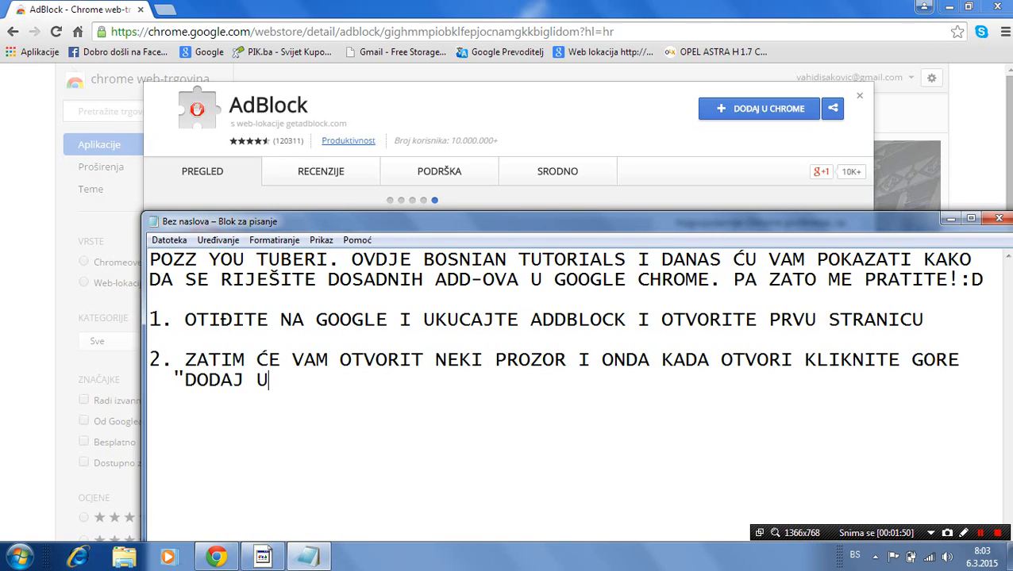
{"action": "type", "text": " CHROME\""}
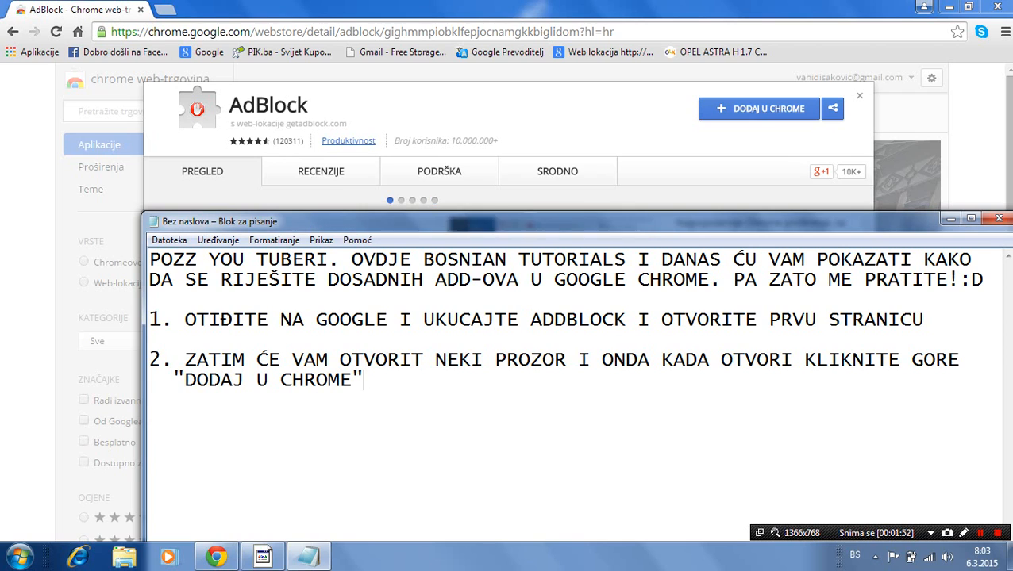
- Switch to Chrome and start adding the AdBlock extension from its store page
{"action": "left_click", "coordinate": [701, 143]}
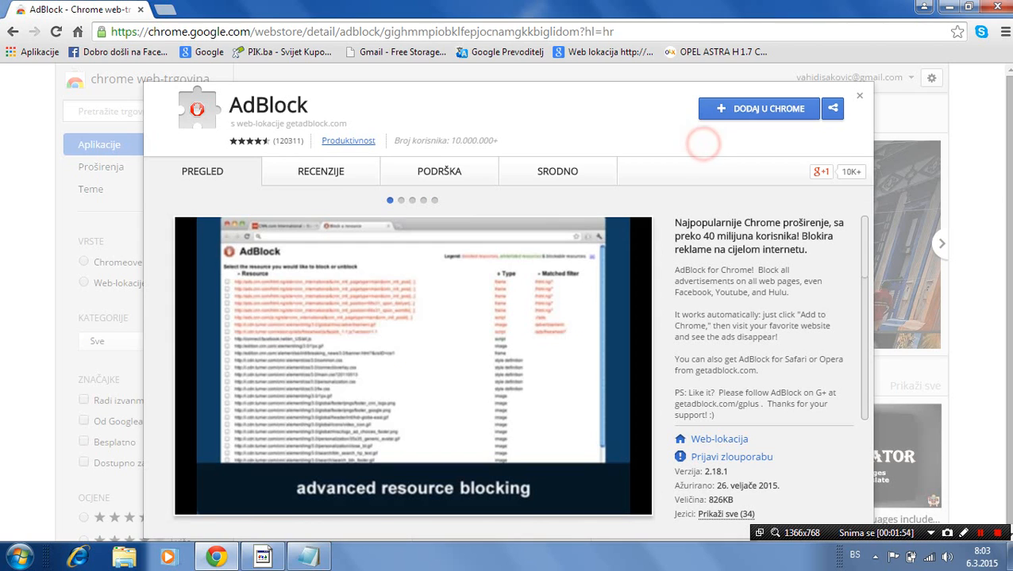
{"action": "left_click", "coordinate": [738, 109]}
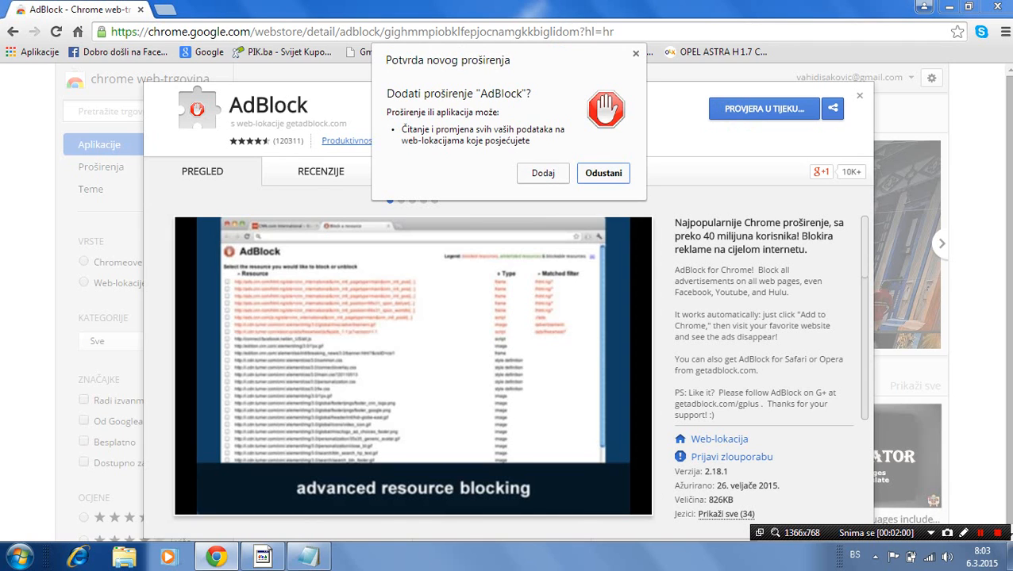
- Back in Notepad, extend instruction 2 with "I ONDA ĆE VAM TRAŽIT POTVRDU I VI SAMO STISNITE DODAJ"
{"action": "left_click", "coordinate": [308, 557]}
{"action": "type", "text": "I O"}
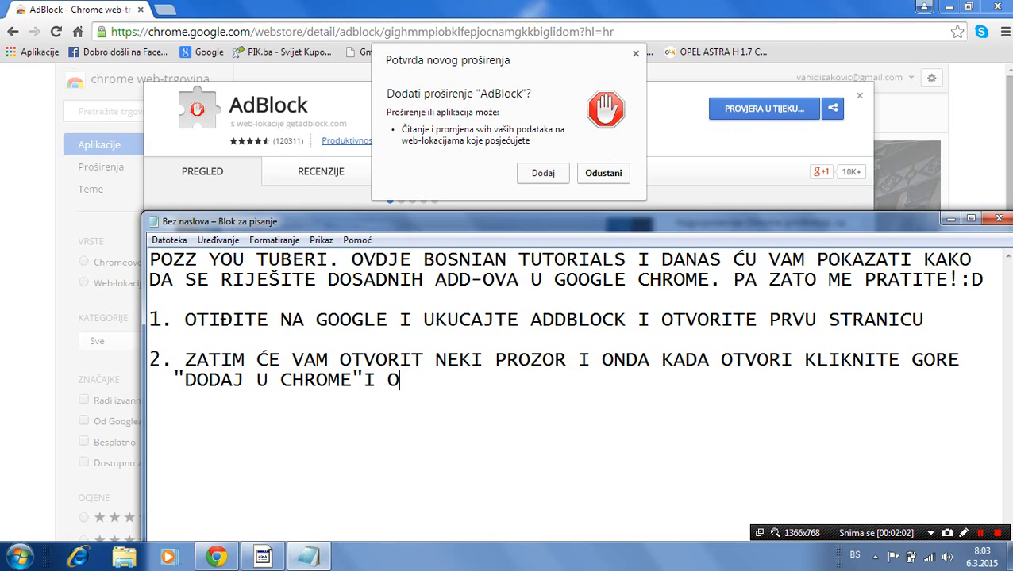
{"action": "type", "text": "NDA ĆE VAM "}
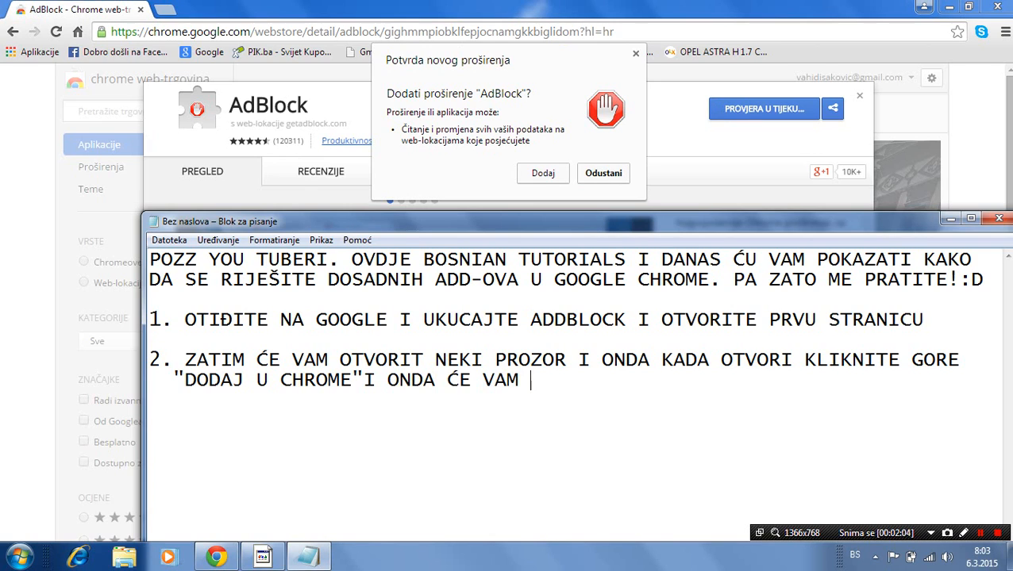
{"action": "type", "text": "TRAŽIT PO"}
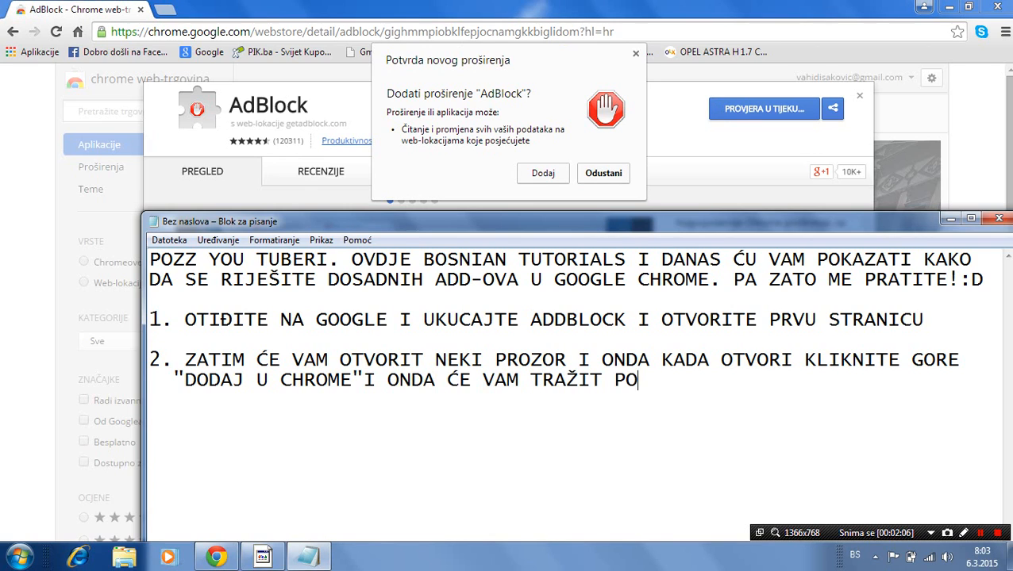
{"action": "type", "text": "TVRDU I "}
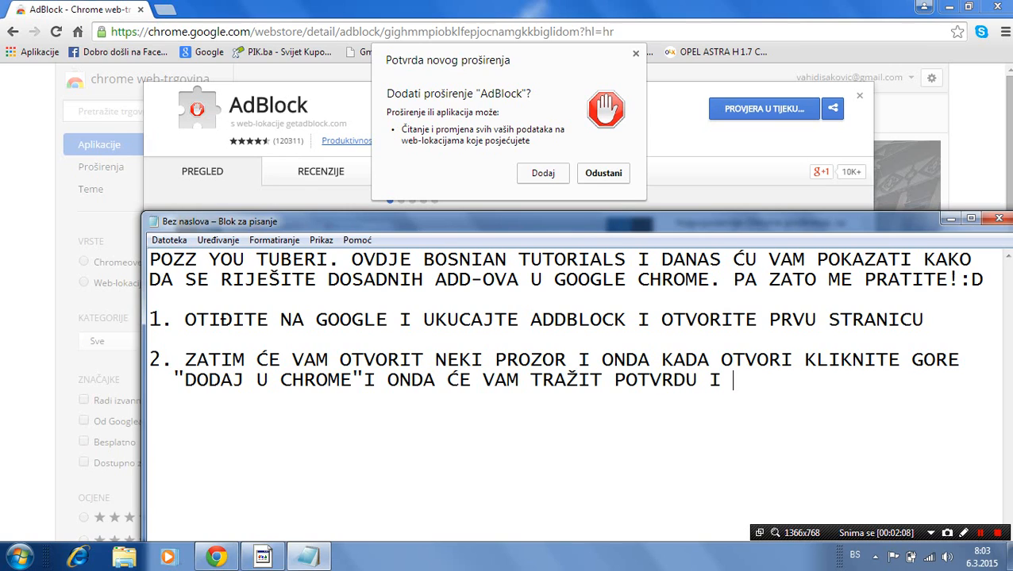
{"action": "type", "text": "VI SAMO STISN"}
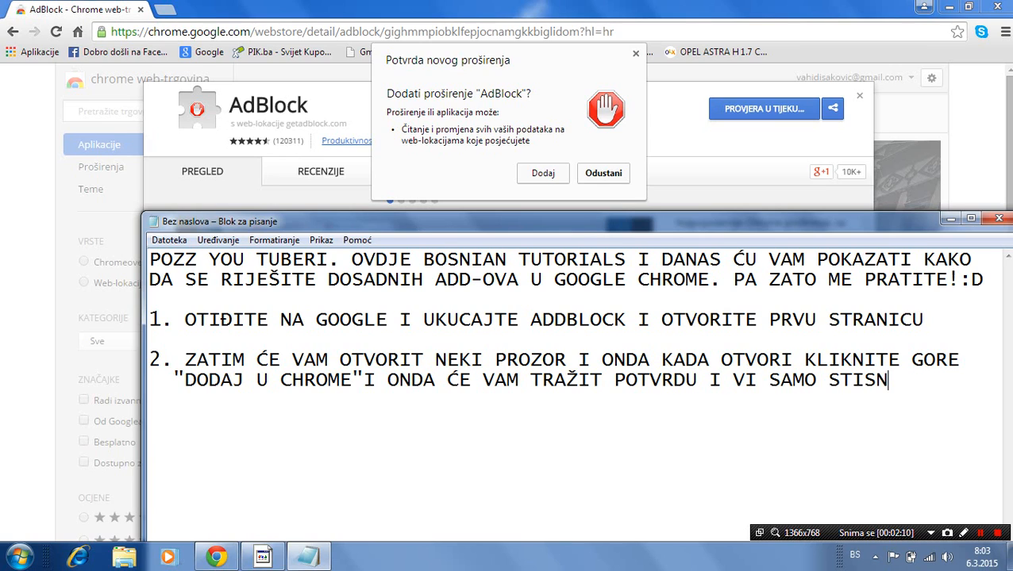
{"action": "type", "text": "ITE DODAJ"}
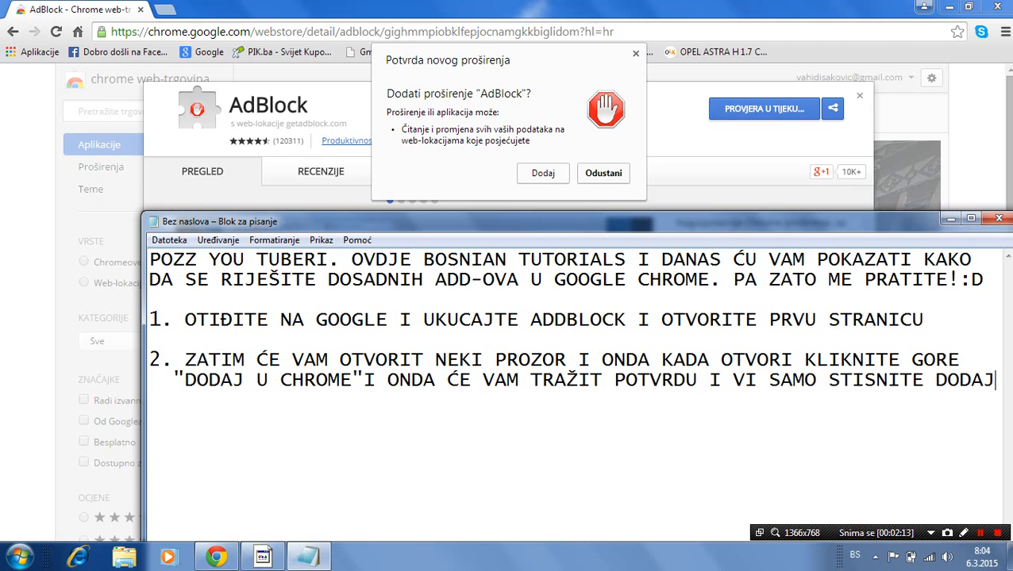
- Confirm adding the AdBlock extension in Chrome and write "ZATIM MALO SAČEKAMO" on a new line of the Notepad instructions
{"action": "left_click", "coordinate": [543, 172]}
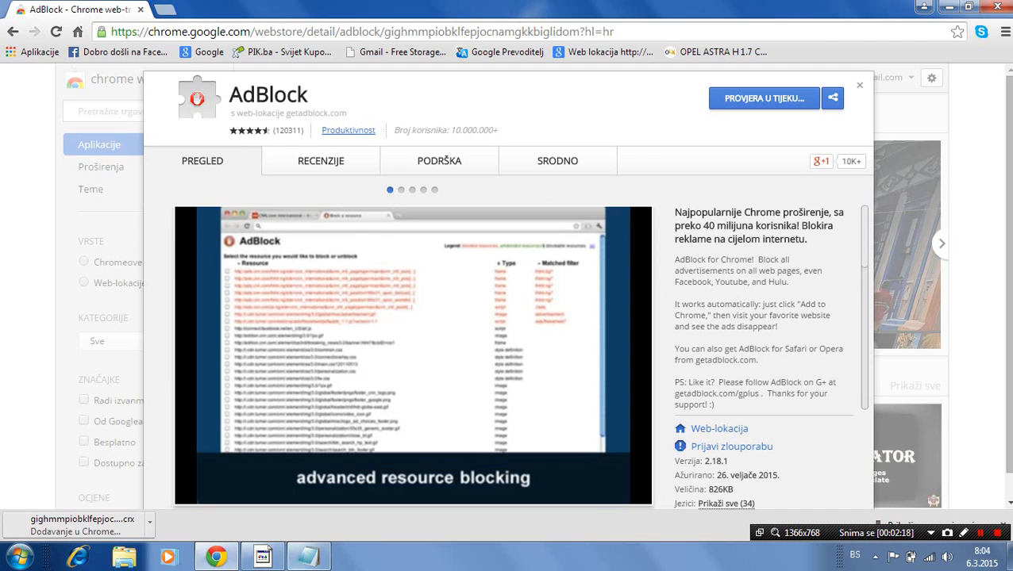
{"action": "left_click", "coordinate": [309, 558]}
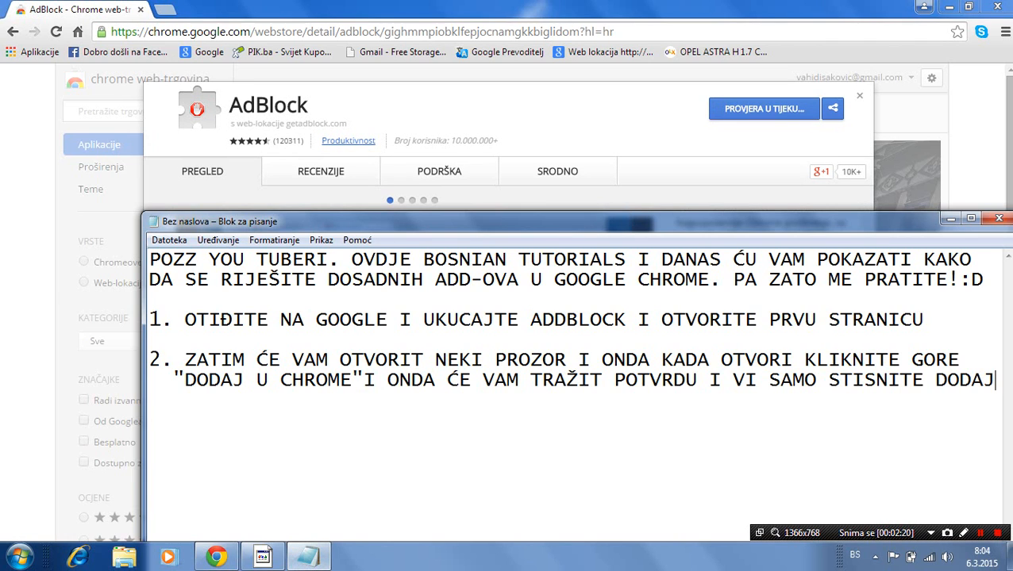
{"action": "left_click", "coordinate": [323, 418]}
{"action": "left_click", "coordinate": [996, 386]}
{"action": "key", "text": "Return"}
{"action": "type", "text": "Z"}
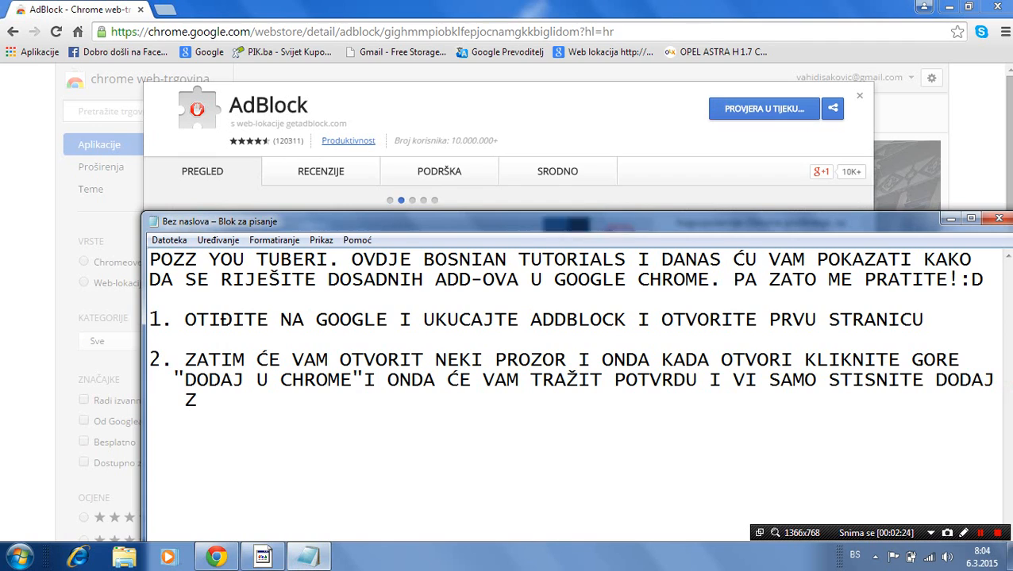
{"action": "type", "text": "ATIM MALO SAČEKAMO"}
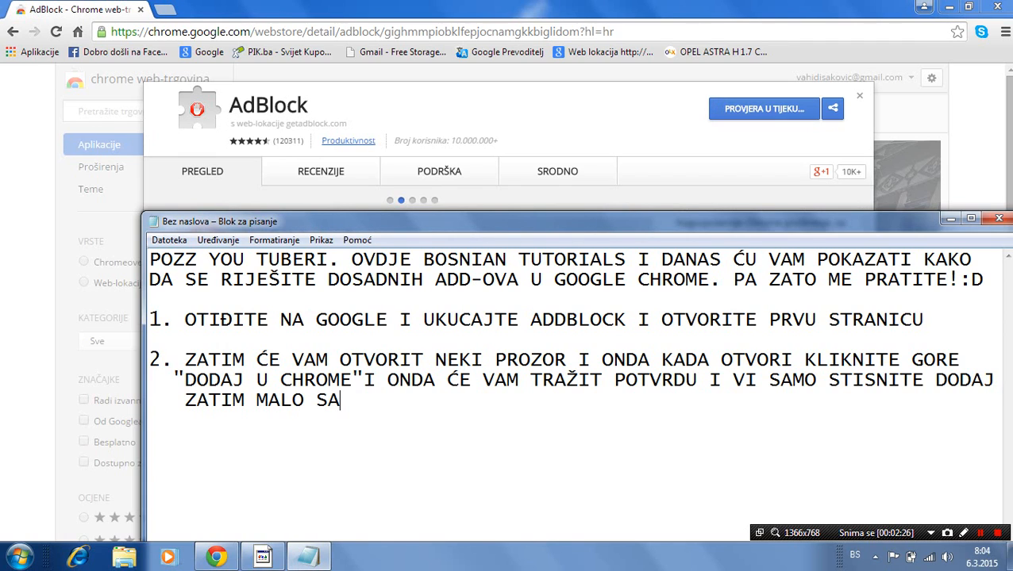
{"action": "key", "text": "Return"}
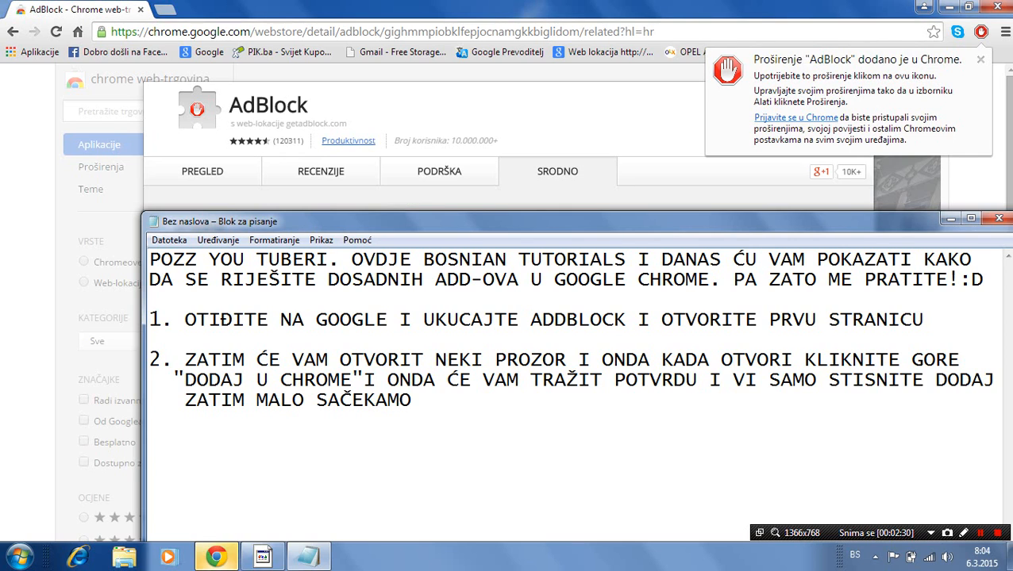
- Check the AdBlock store page in Chrome, and return to Notepad to begin a new line under instruction 2
{"action": "left_click", "coordinate": [216, 556]}
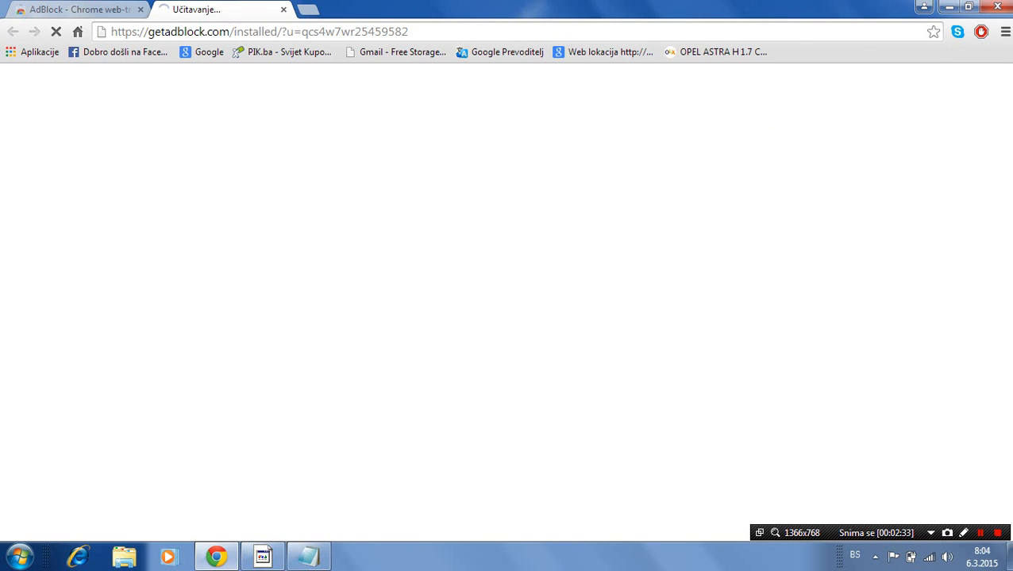
{"action": "left_click", "coordinate": [79, 9]}
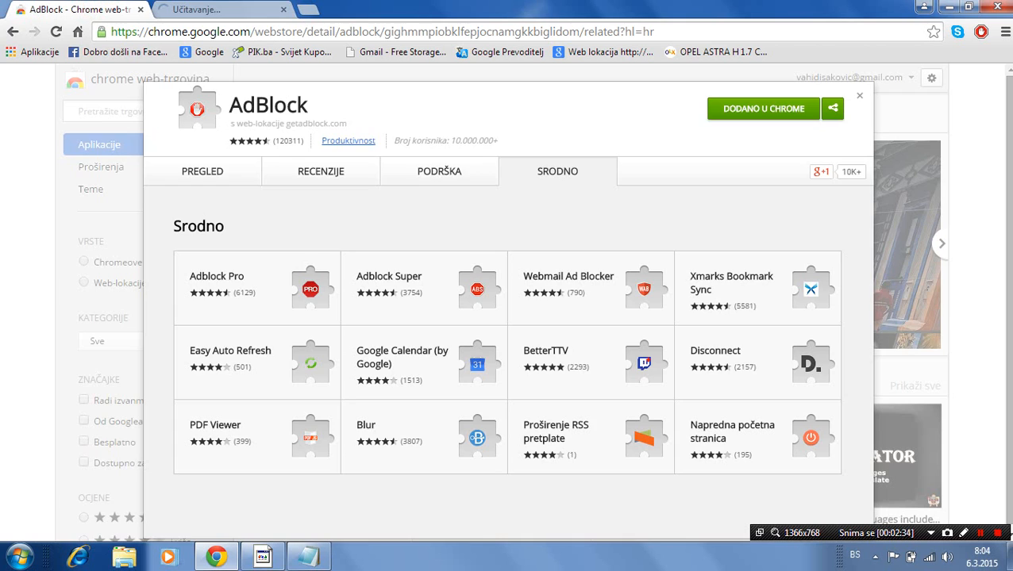
{"action": "left_click", "coordinate": [308, 556]}
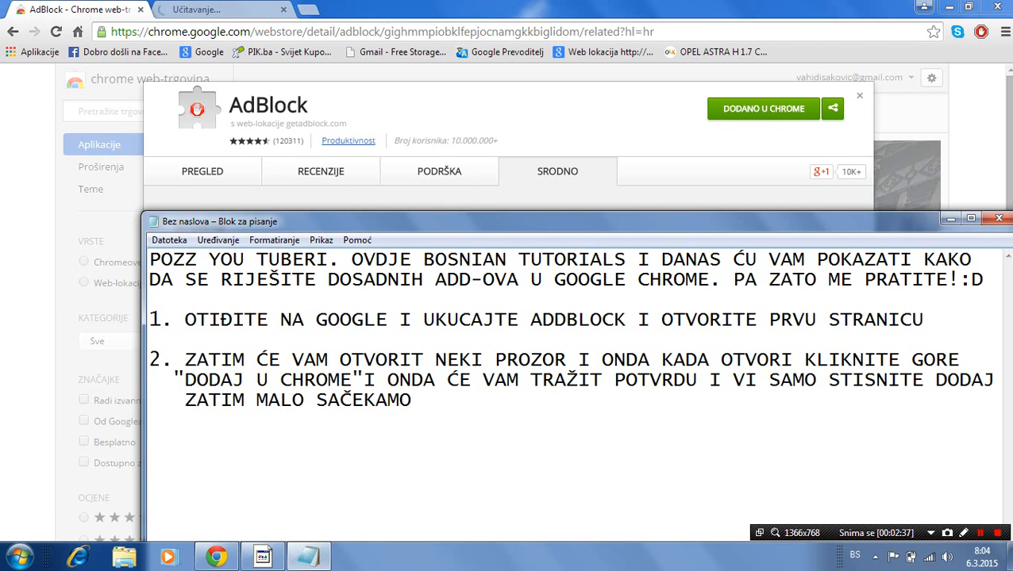
{"action": "key", "text": "Return"}
{"action": "type", "text": "I TO JE B"}
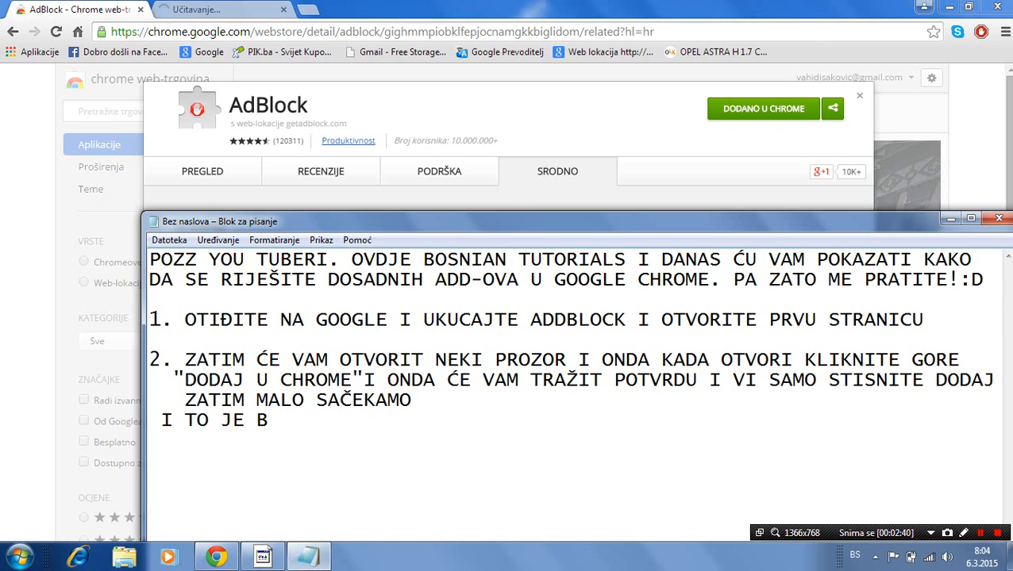
{"action": "key", "text": "BackSpace"}
{"action": "key", "text": "BackSpace"}
{"action": "key", "text": "BackSpace"}
{"action": "key", "text": "BackSpace"}
{"action": "key", "text": "BackSpace"}
{"action": "key", "text": "BackSpace"}
{"action": "key", "text": "BackSpace"}
- Write "NAKON TOGA KADA INSTALIRATE" on the new last line of instruction 2
{"action": "type", "text": "NAKON TO"}
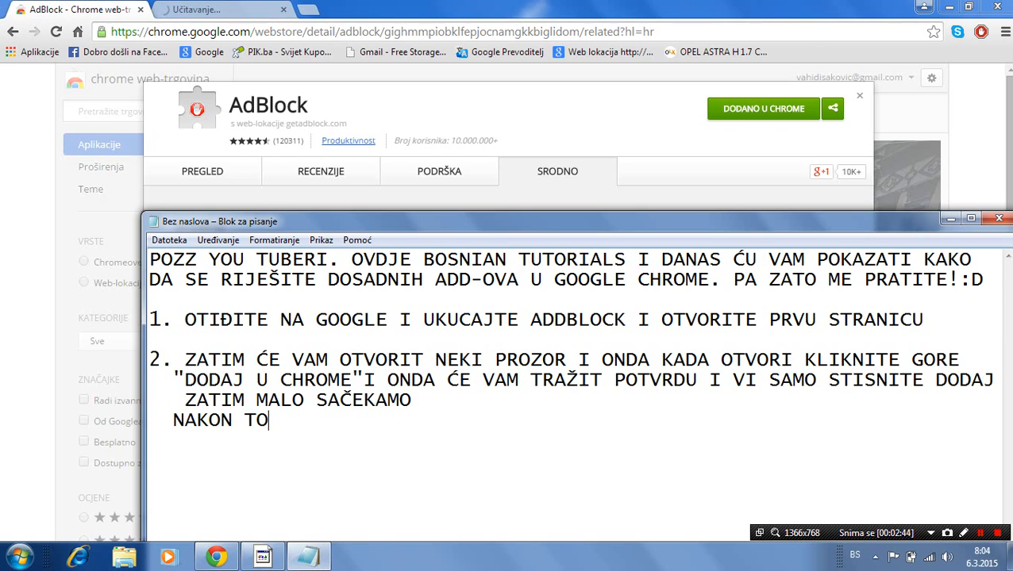
{"action": "type", "text": "GA KADA I"}
{"action": "key", "text": "BackSpace"}
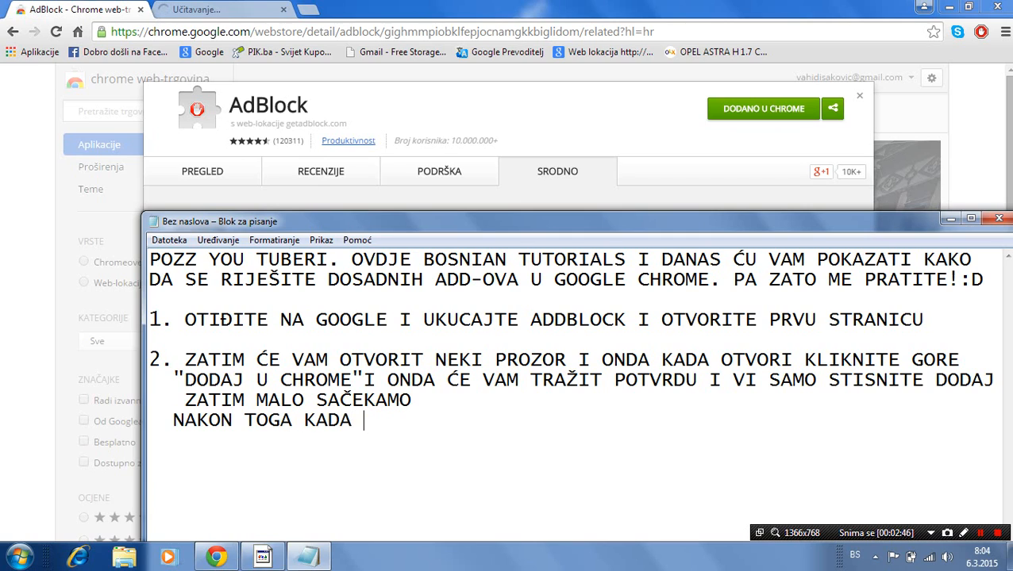
{"action": "type", "text": "INSTALIRATE "}
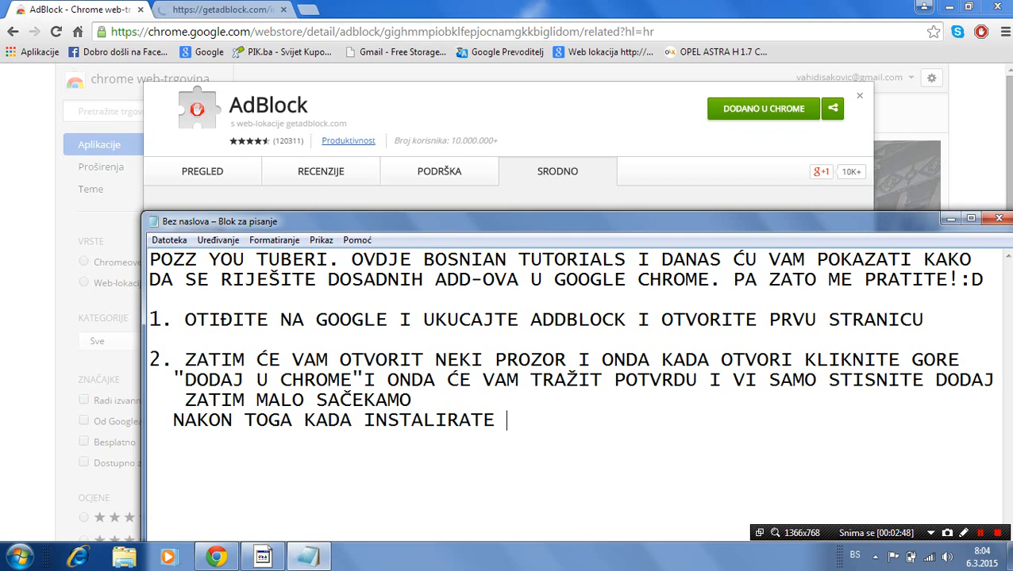
- Continue the last line of instruction 2 with "TAJ ADBLOCK VIŠE VAM NEĆE", clearing the stray letters from the line above
{"action": "type", "text": "TAJ ADBL"}
{"action": "left_click", "coordinate": [489, 391]}
{"action": "type", "text": "OCK"}
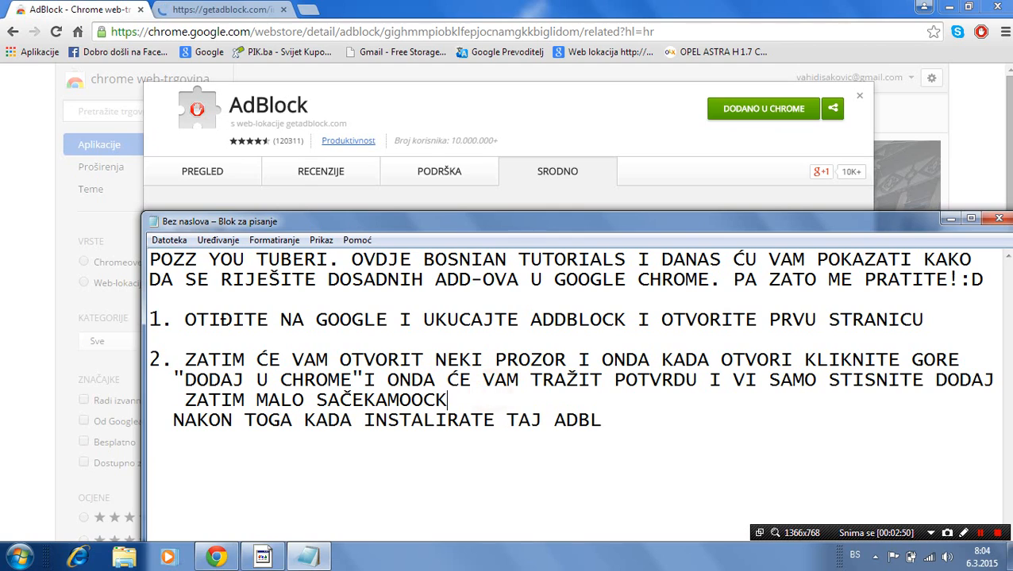
{"action": "key", "text": "BackSpace"}
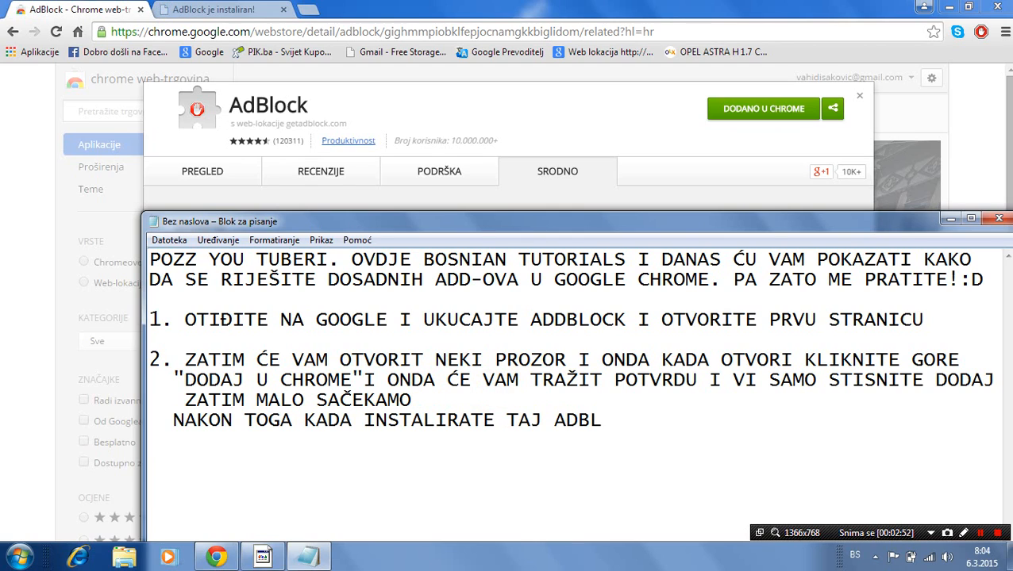
{"action": "left_click", "coordinate": [633, 413]}
{"action": "type", "text": "OCK VIŠ"}
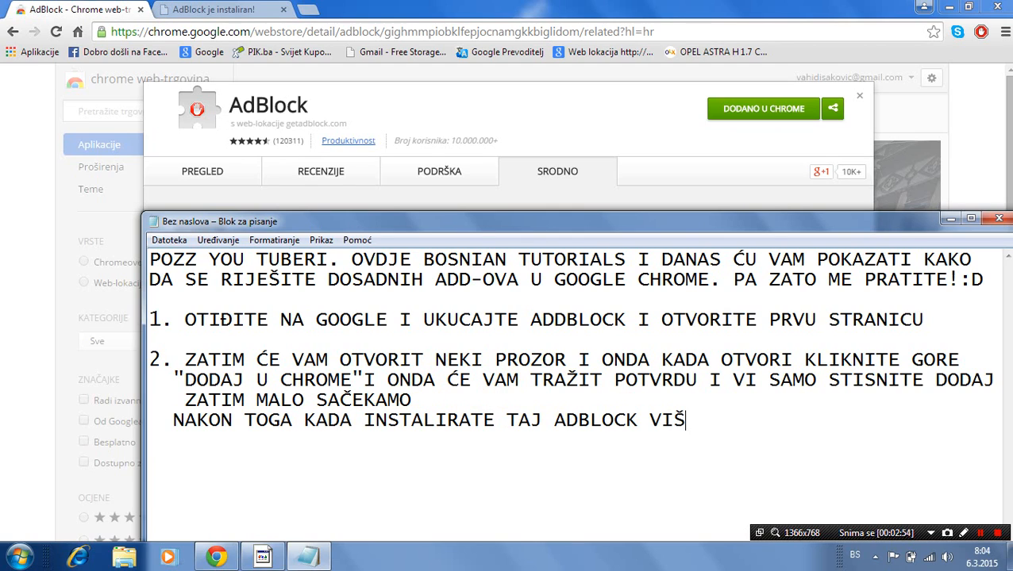
{"action": "type", "text": "E VM"}
{"action": "key", "text": "BackSpace"}
{"action": "type", "text": "AM NEĆE"}
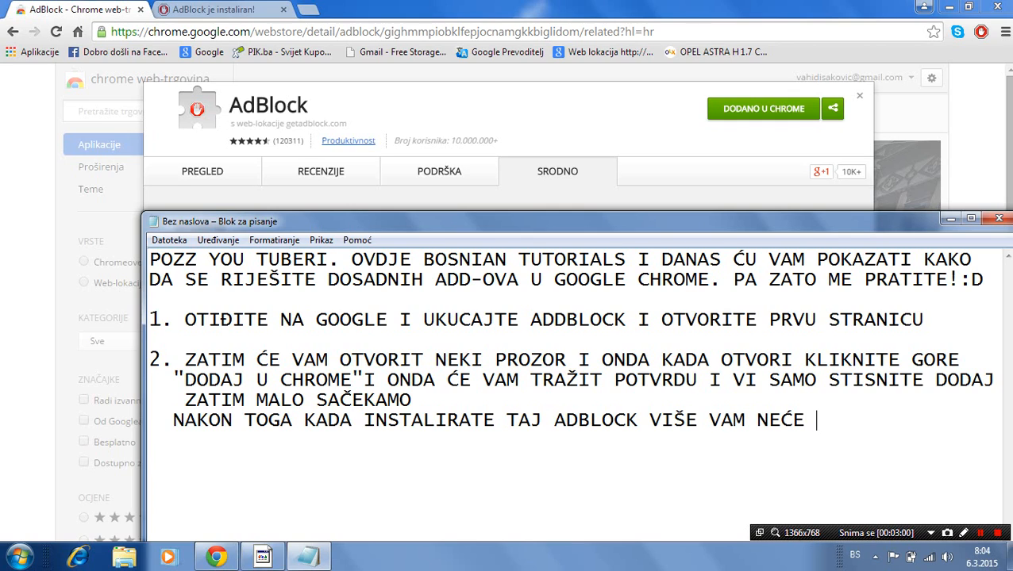
- Reword the end of the last line to "VIŠE VAM SE NEĆE POJAVLJIVATI", removing the letters mistakenly added after "ADBLOCK"
{"action": "key", "text": "BackSpace"}
{"action": "key", "text": "BackSpace"}
{"action": "type", "text": "SE N"}
{"action": "left_click", "coordinate": [640, 419]}
{"action": "type", "text": "EĆ"}
{"action": "key", "text": "BackSpace"}
{"action": "key", "text": "BackSpace"}
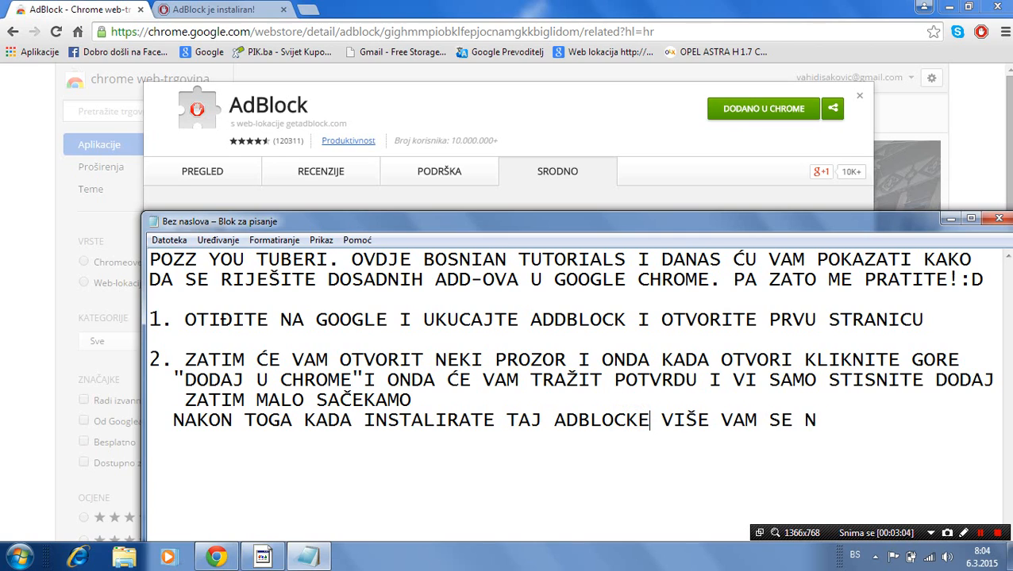
{"action": "left_click", "coordinate": [825, 425]}
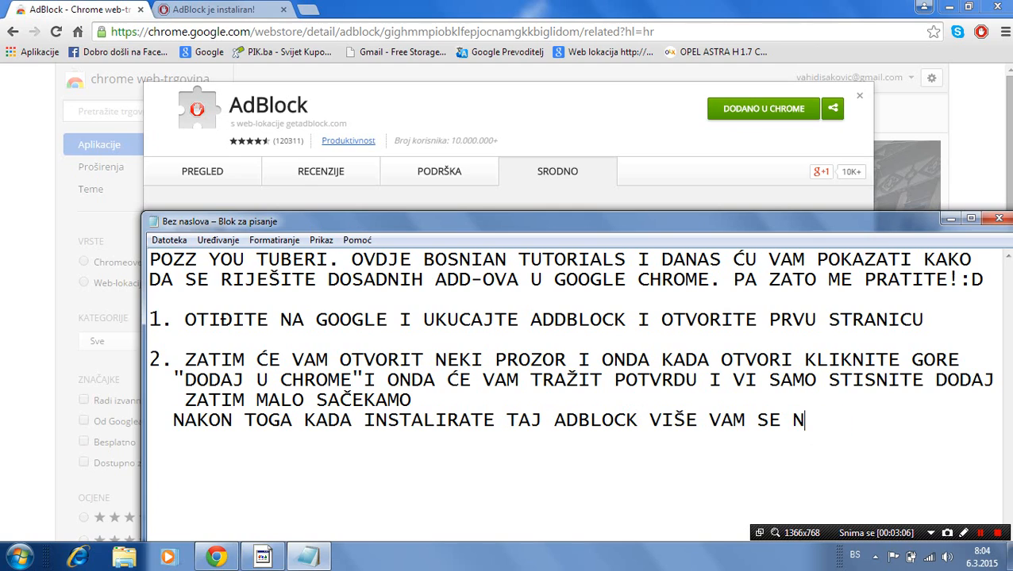
{"action": "type", "text": "EĆE POJAVL"}
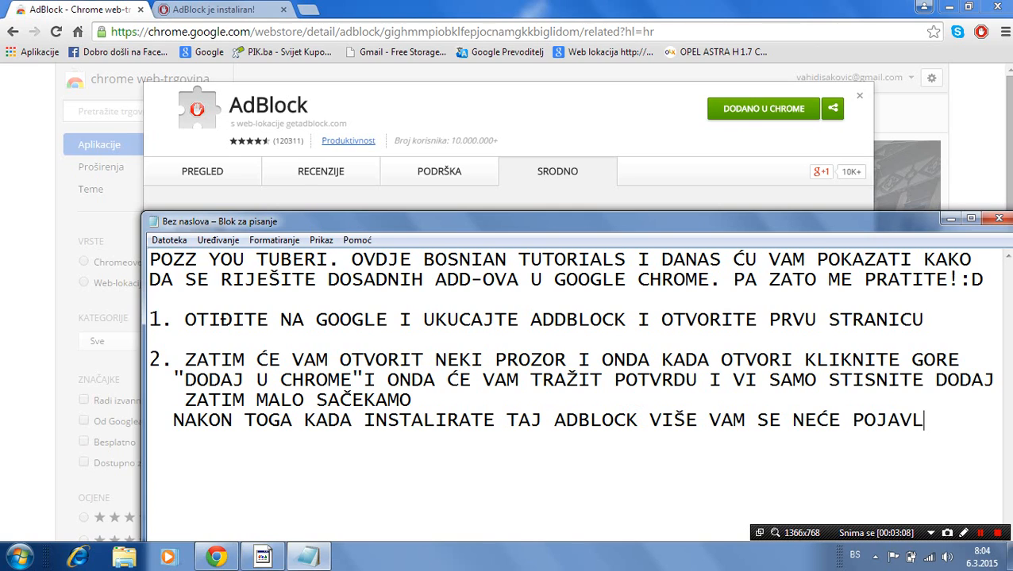
{"action": "type", "text": "JIVATI   "}
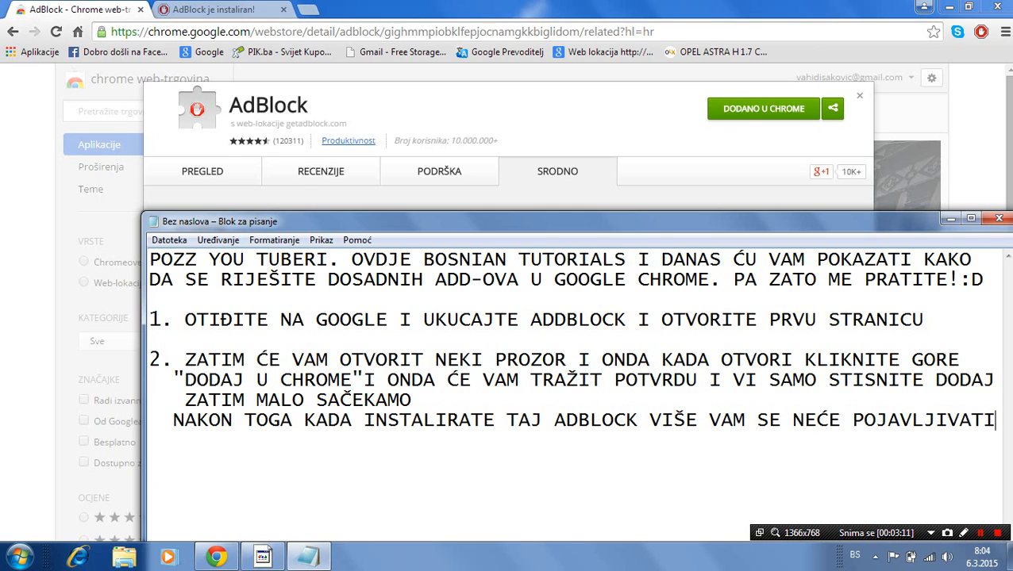
- Finish instruction 2 on a new indented line with "ONI DOSADNI ADD-OVI. NADAM SE DA SAM VAM POMOGAO." and begin a separate closing paragraph
{"action": "type", "text": "ONI DO"}
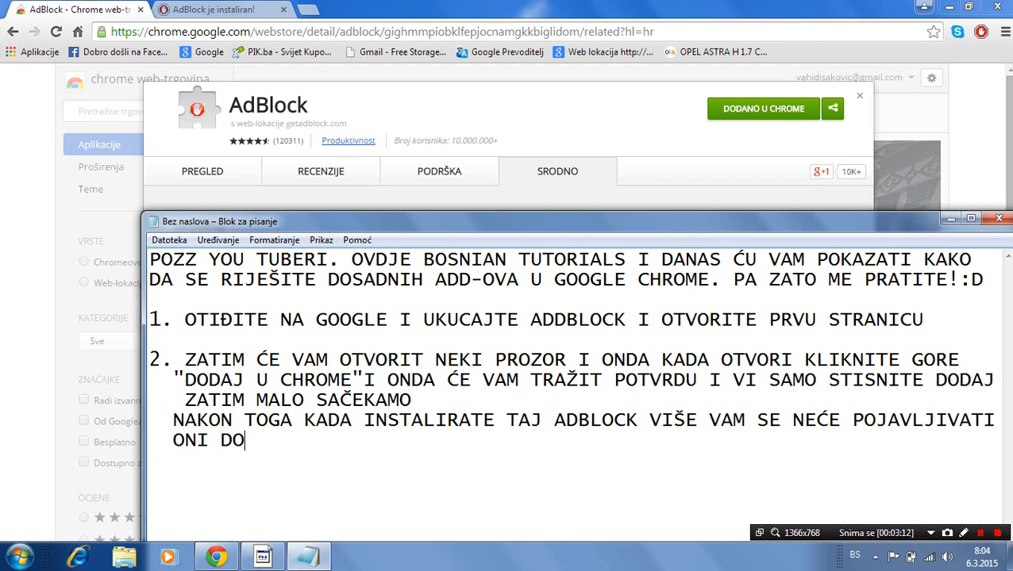
{"action": "type", "text": "SADNI ADD-O"}
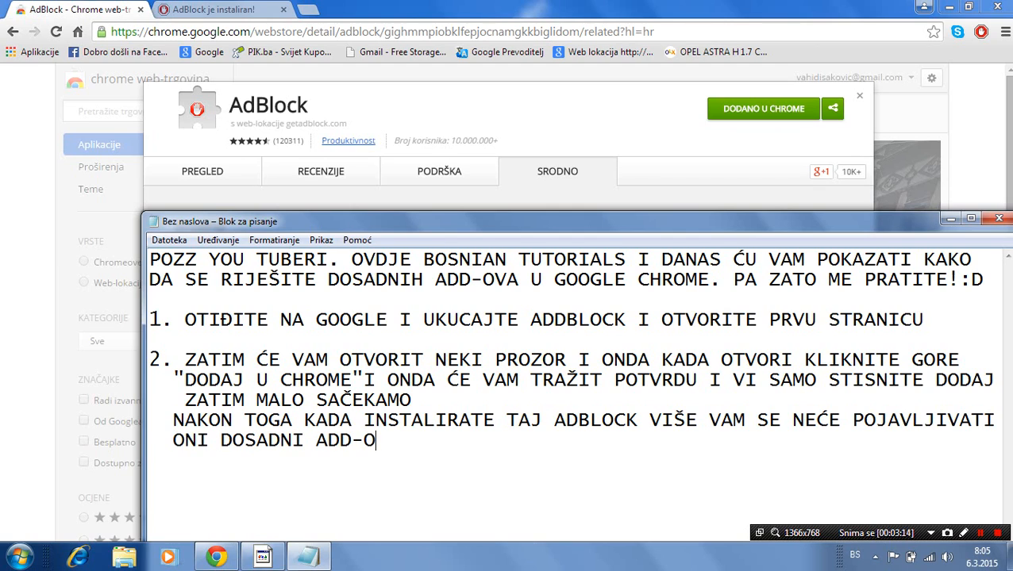
{"action": "type", "text": "VI. NADAM S"}
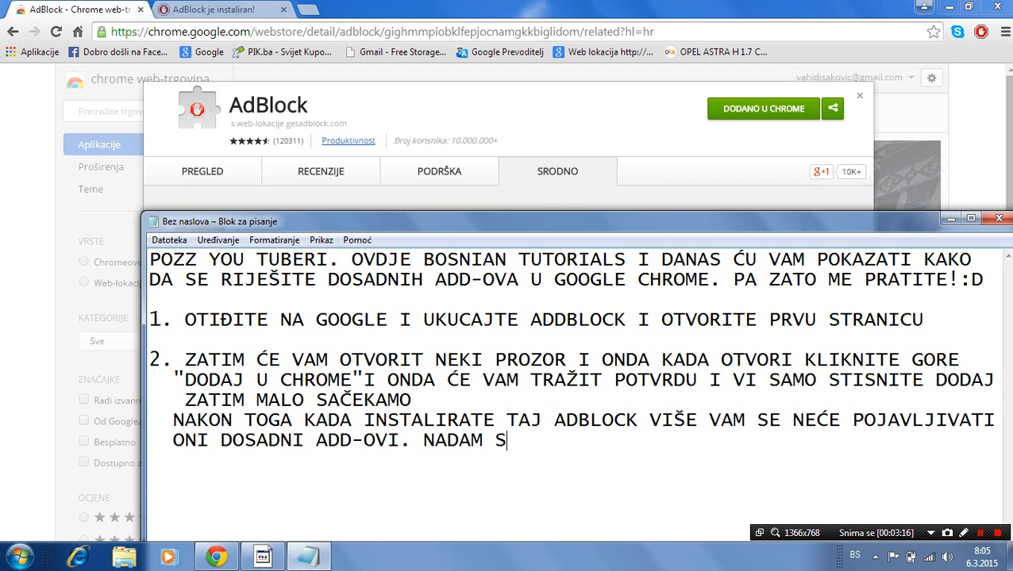
{"action": "type", "text": "E DA SAM VAM"}
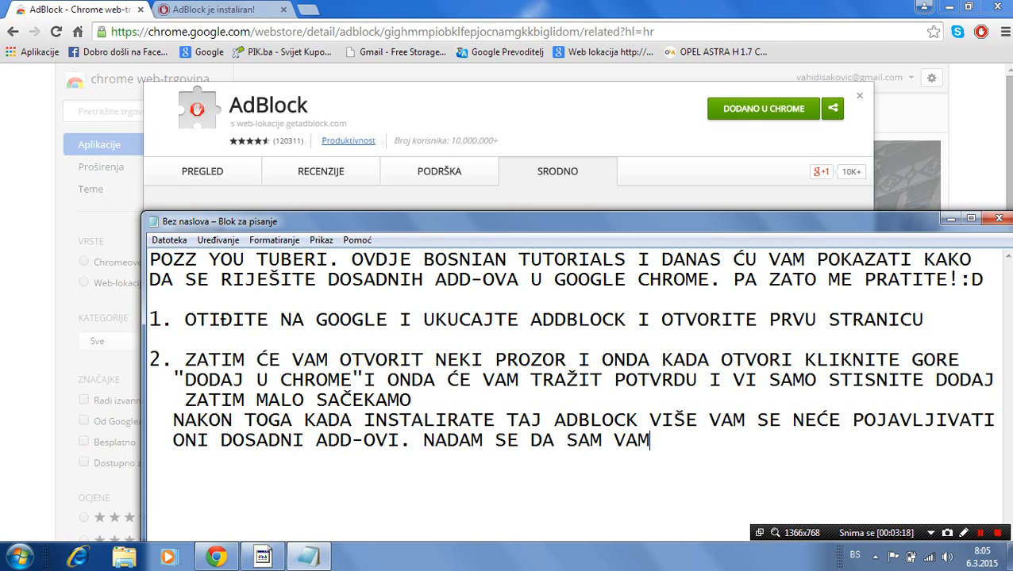
{"action": "type", "text": " POMOG"}
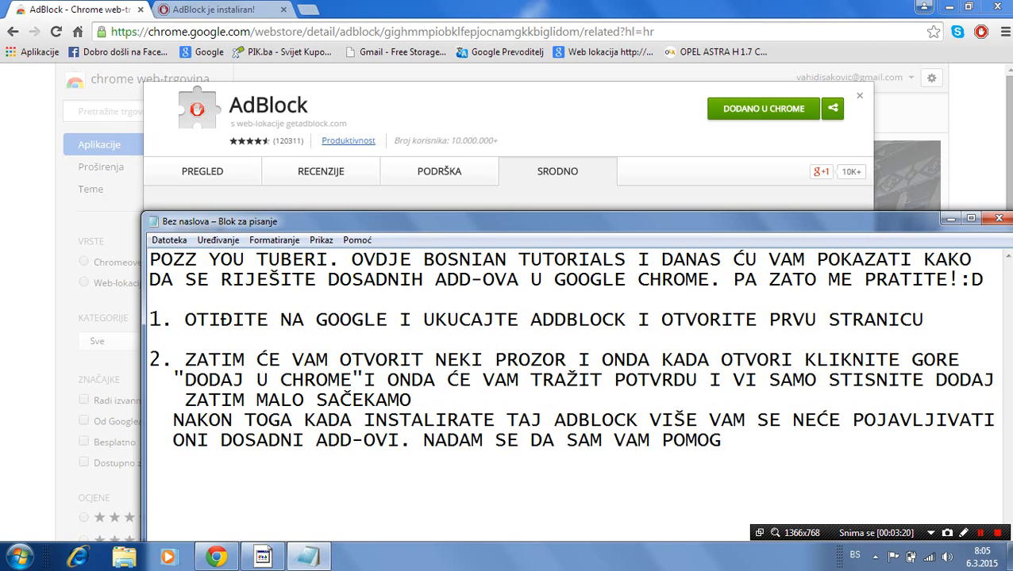
{"action": "type", "text": "AO.  HV"}
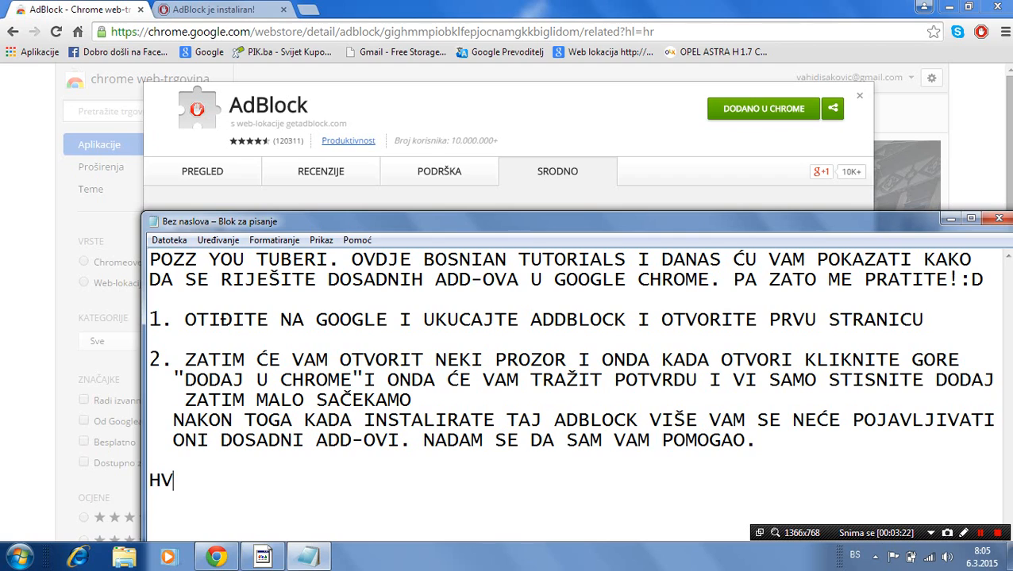
- Complete the closing paragraph as "HVALA VAM ŠTO STE GLEDALI OVAJ VIDEO! VIDIMO SE U SLJEDEĆEM TUTORIJALU!", with "ĆAO" on the line below
{"action": "type", "text": "ALA VAM Š"}
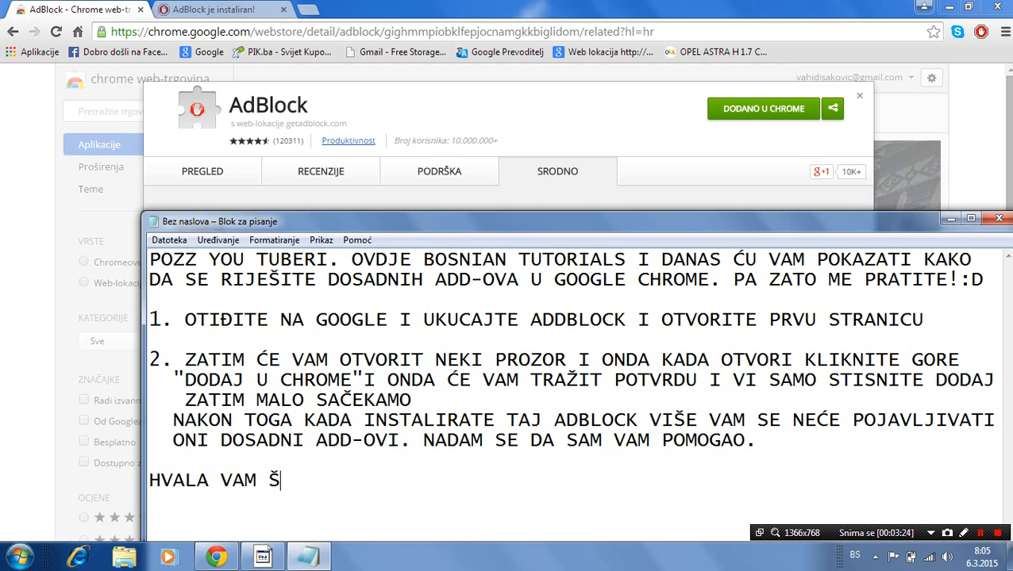
{"action": "type", "text": "TO STE GL"}
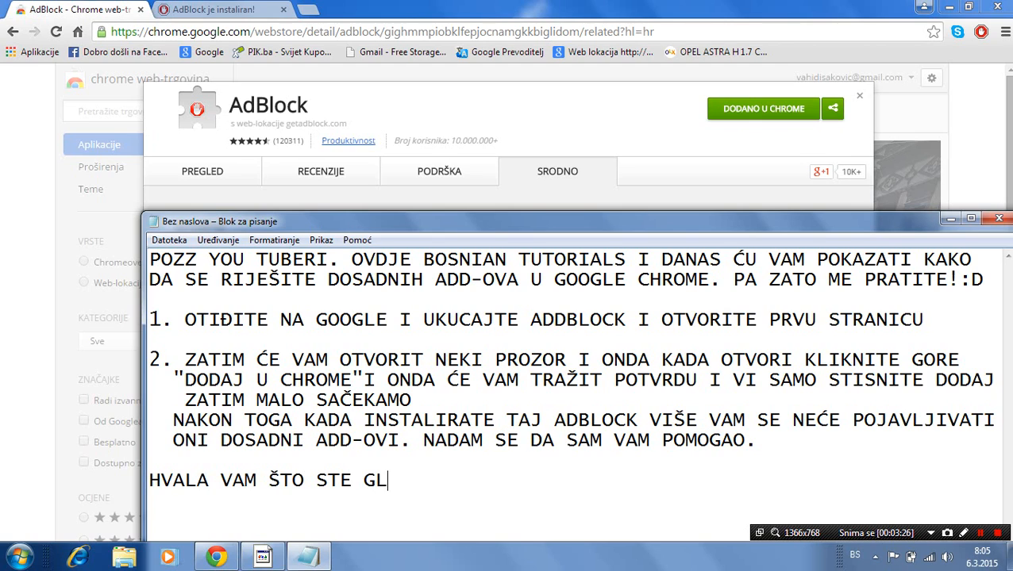
{"action": "type", "text": "EDALI OVAJ VI"}
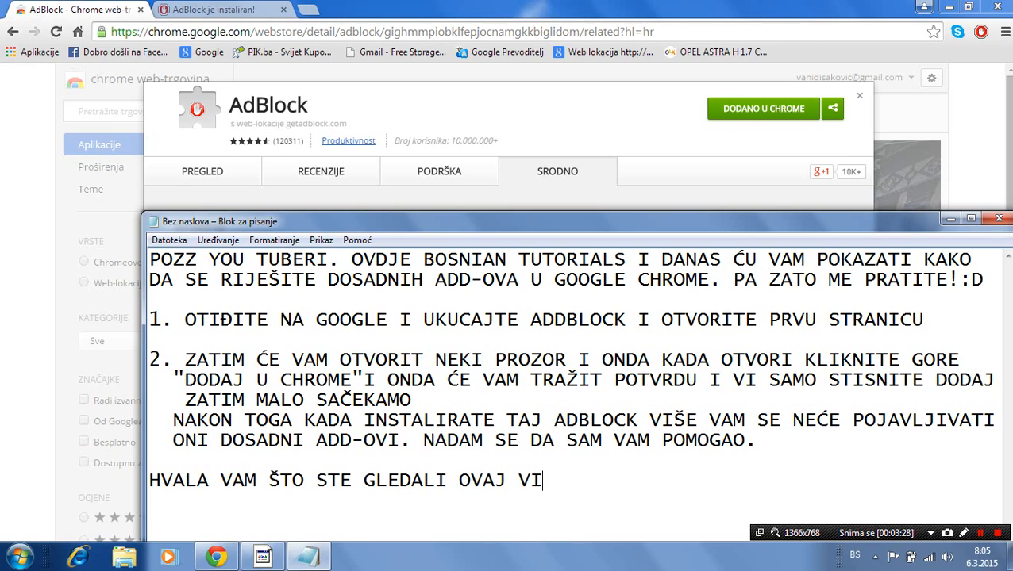
{"action": "type", "text": "DEO"}
{"action": "type", "text": "VIDI"}
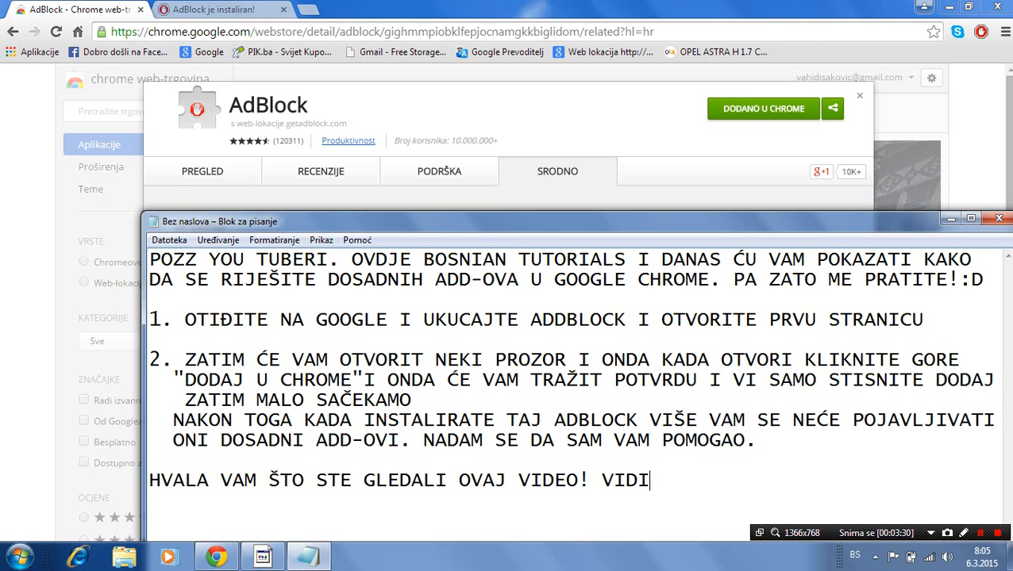
{"action": "type", "text": "MO SE U SLJED"}
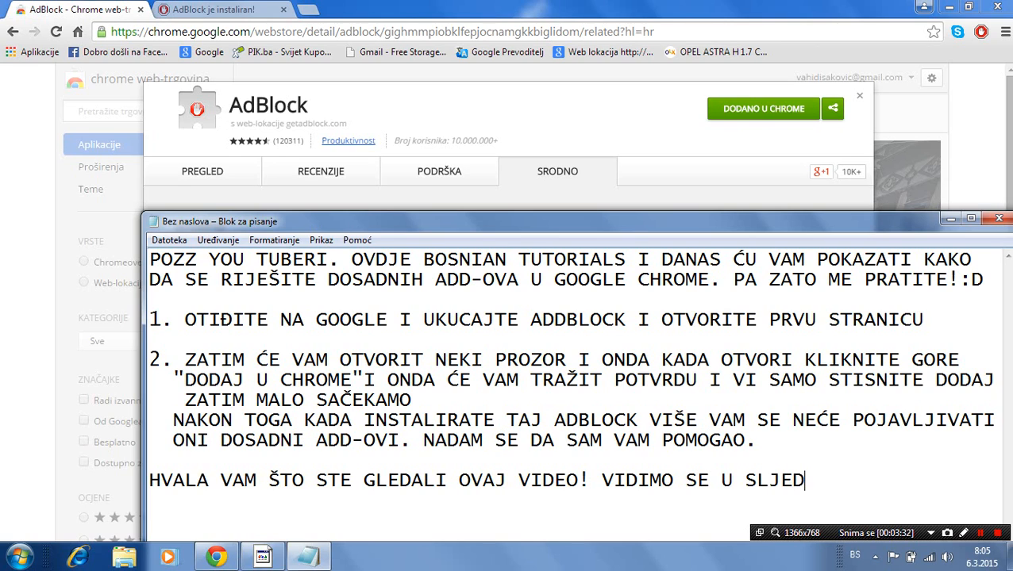
{"action": "type", "text": "EĆEM TUT"}
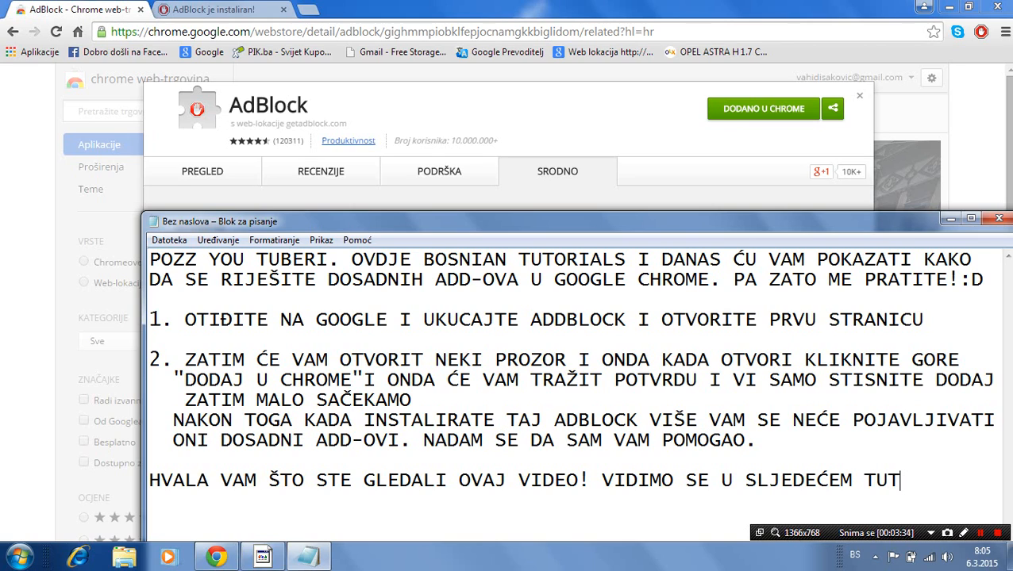
{"action": "type", "text": "ORIJALU"}
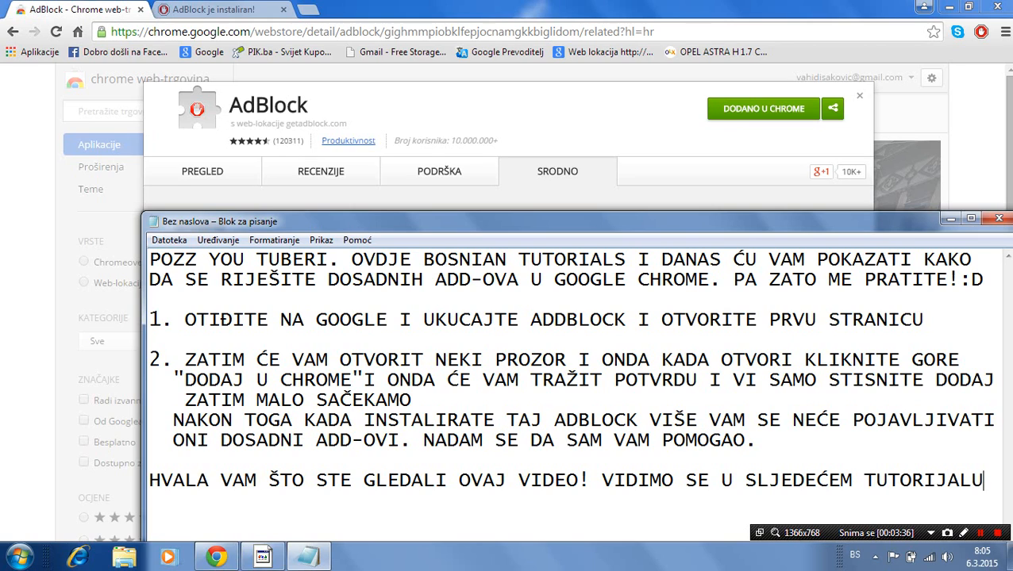
{"action": "type", "text": "! ĆAO"}
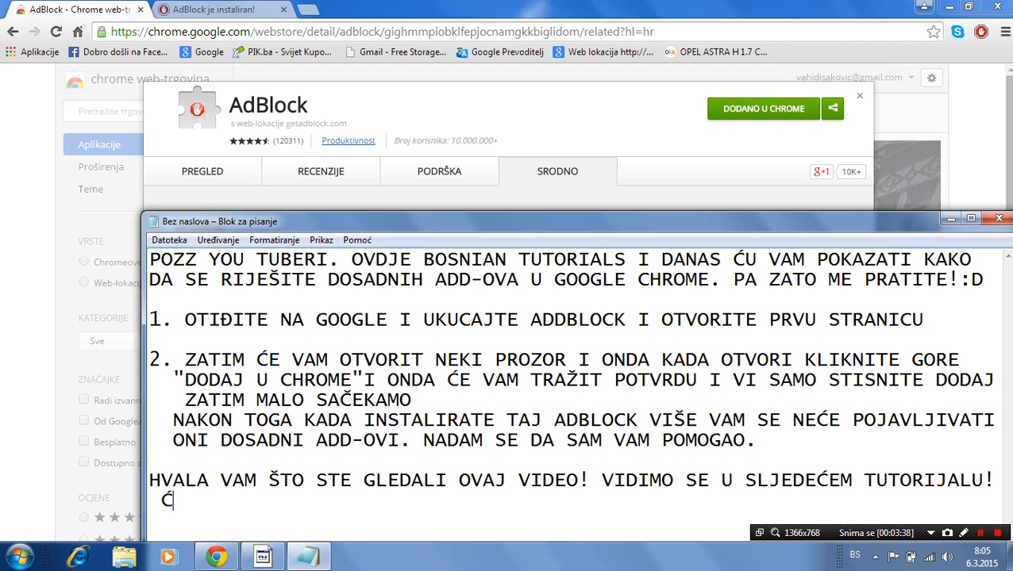